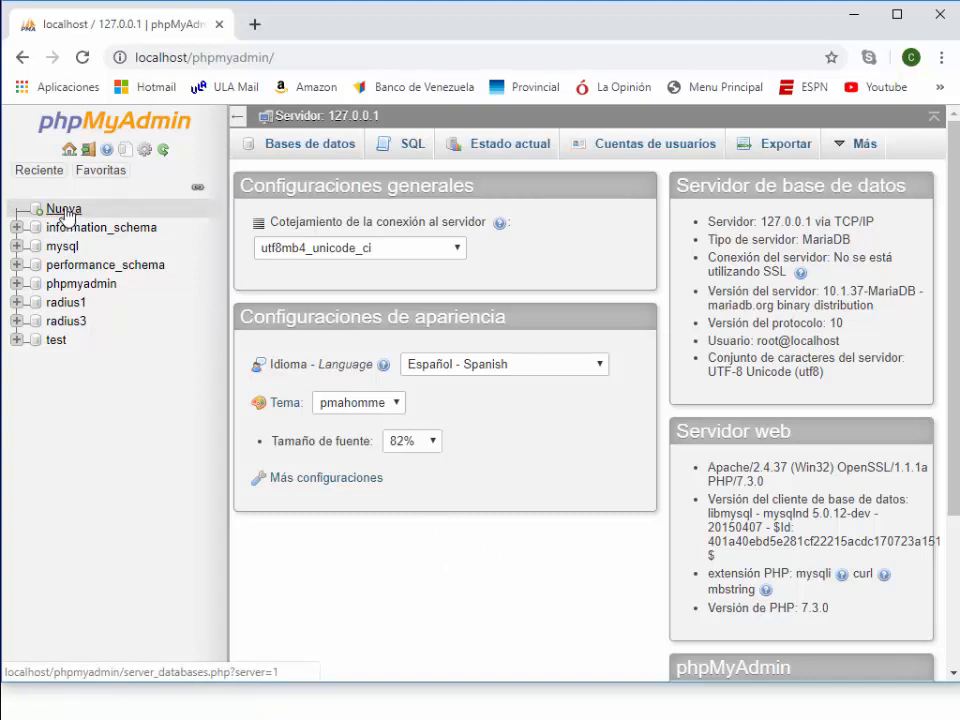
- Create a new database named personas with the latin1_swedish_ci collation
click(44, 172)
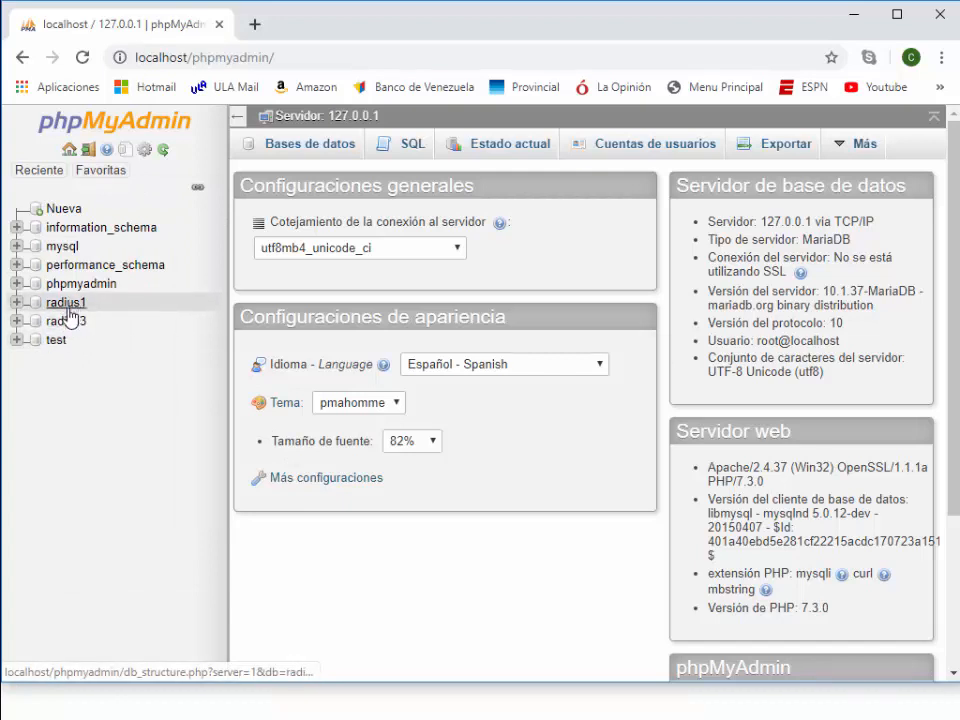
click(64, 213)
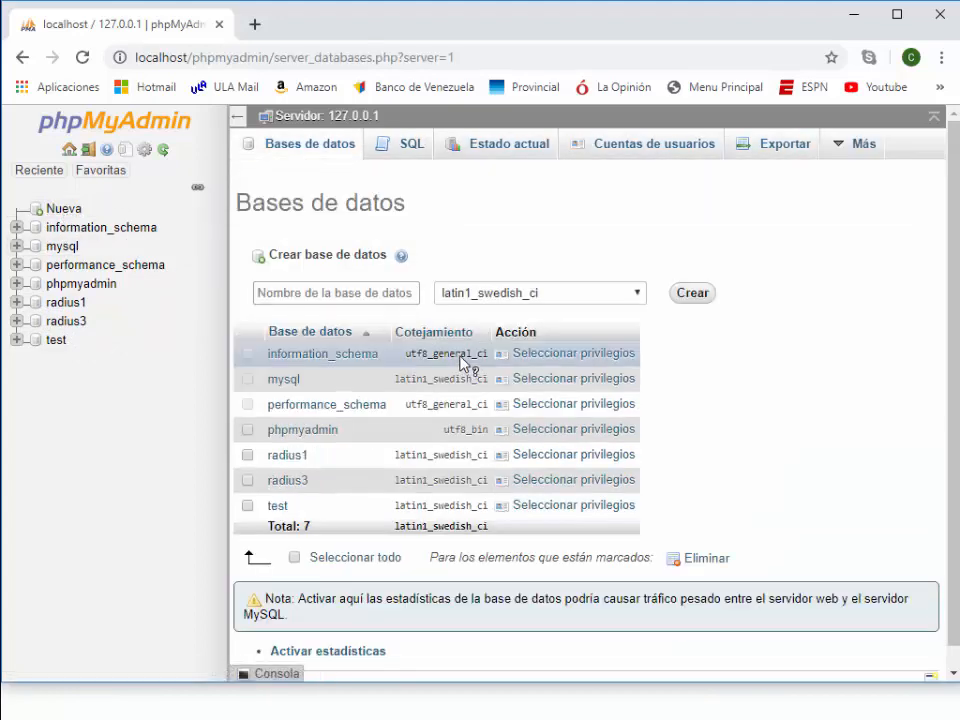
click(349, 292)
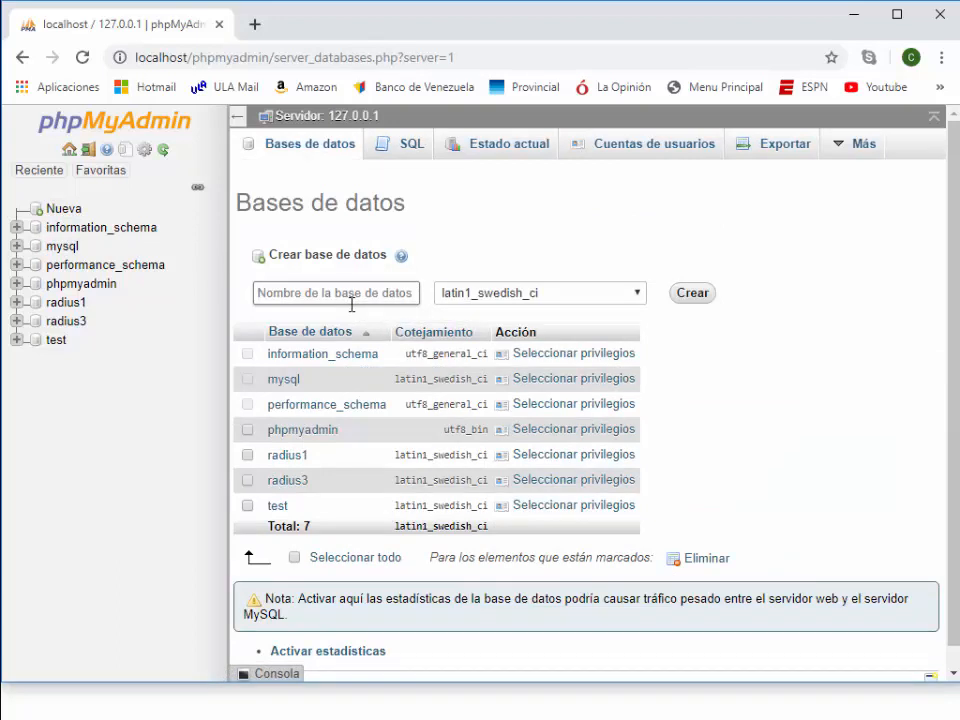
text(pers)
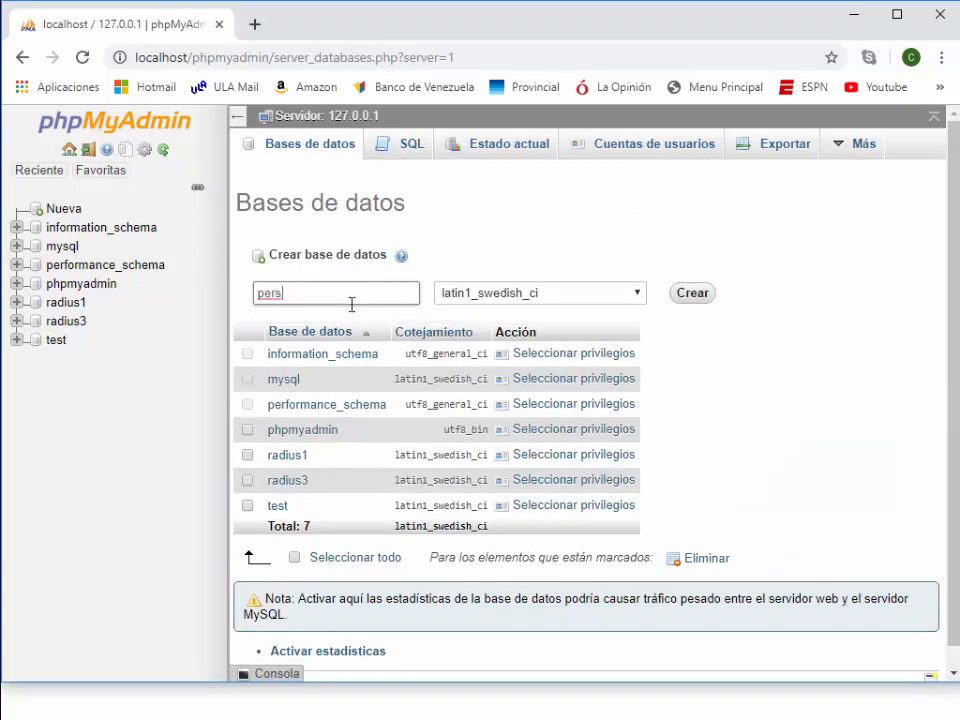
text(onas)
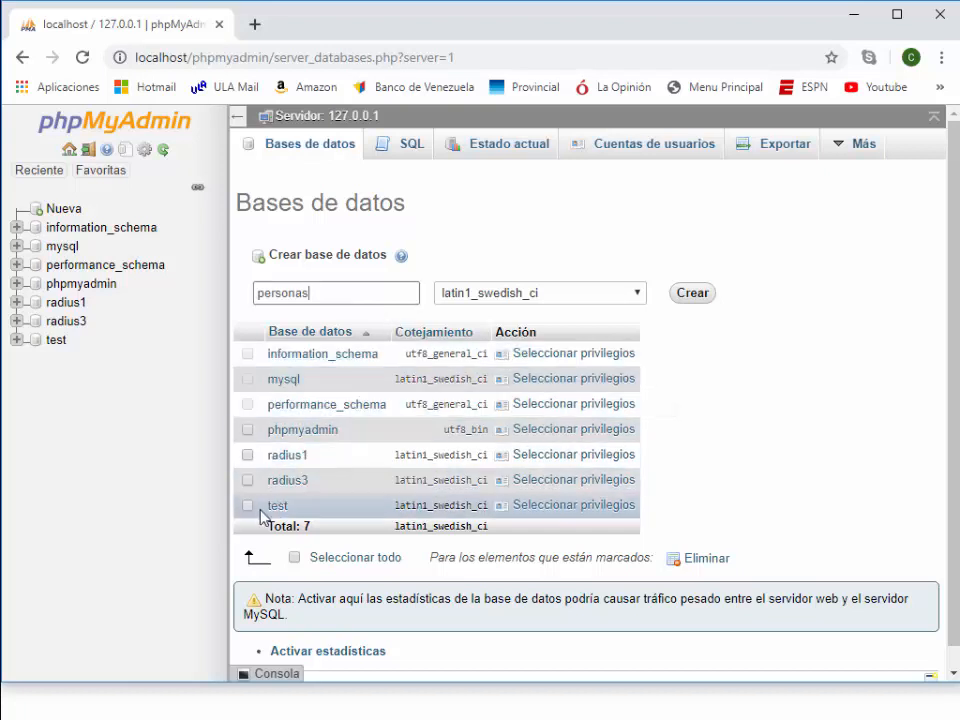
click(693, 295)
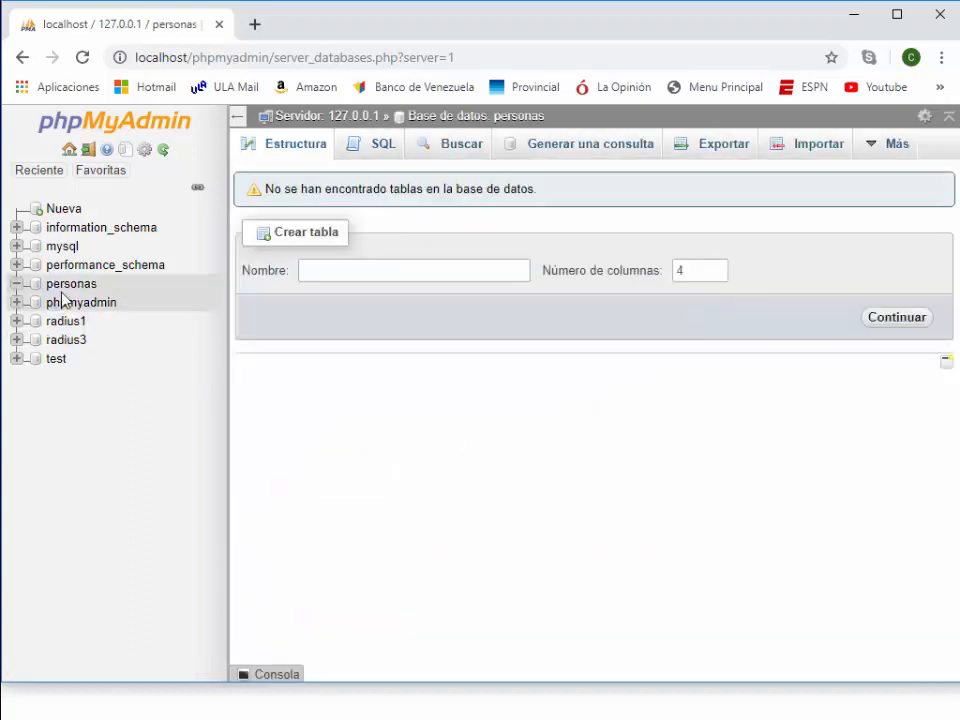
- Start a new table named registros with 3 columns in the personas database
click(62, 286)
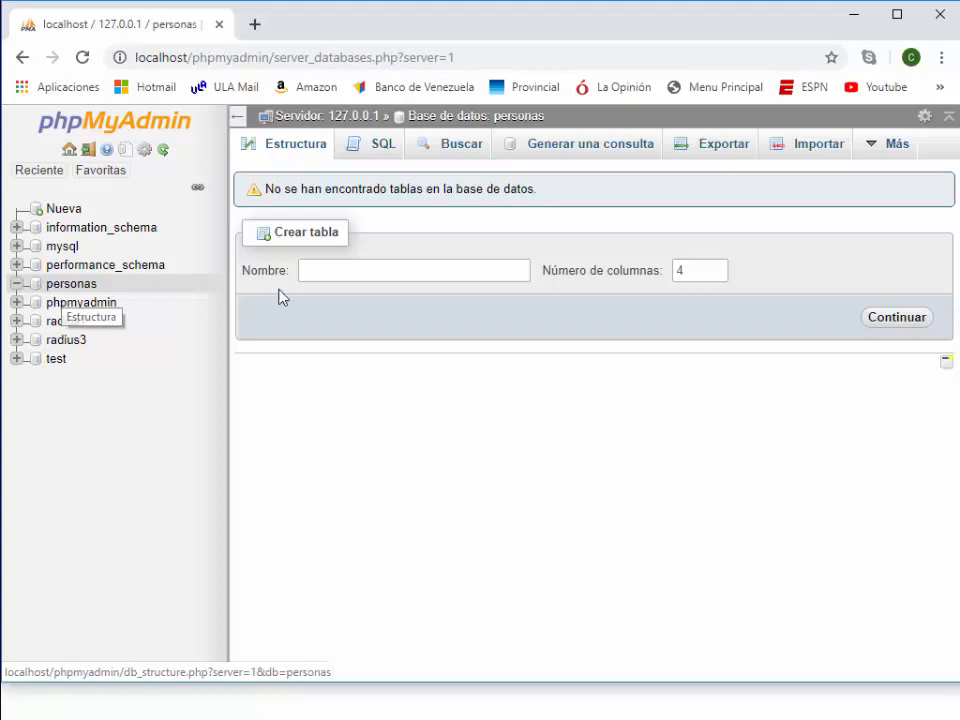
click(361, 272)
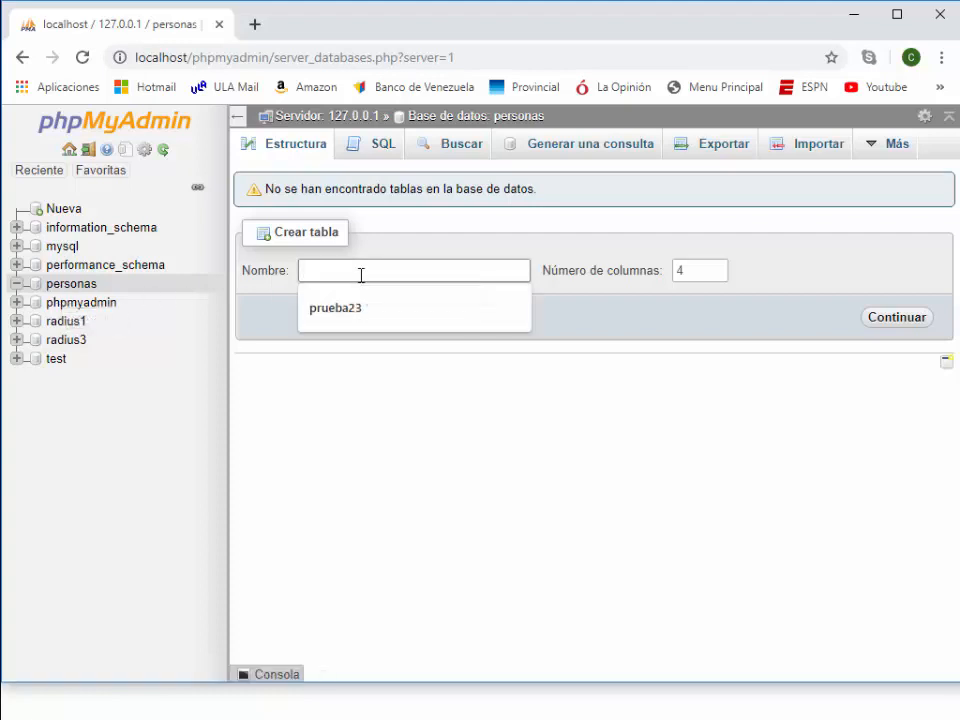
text(re)
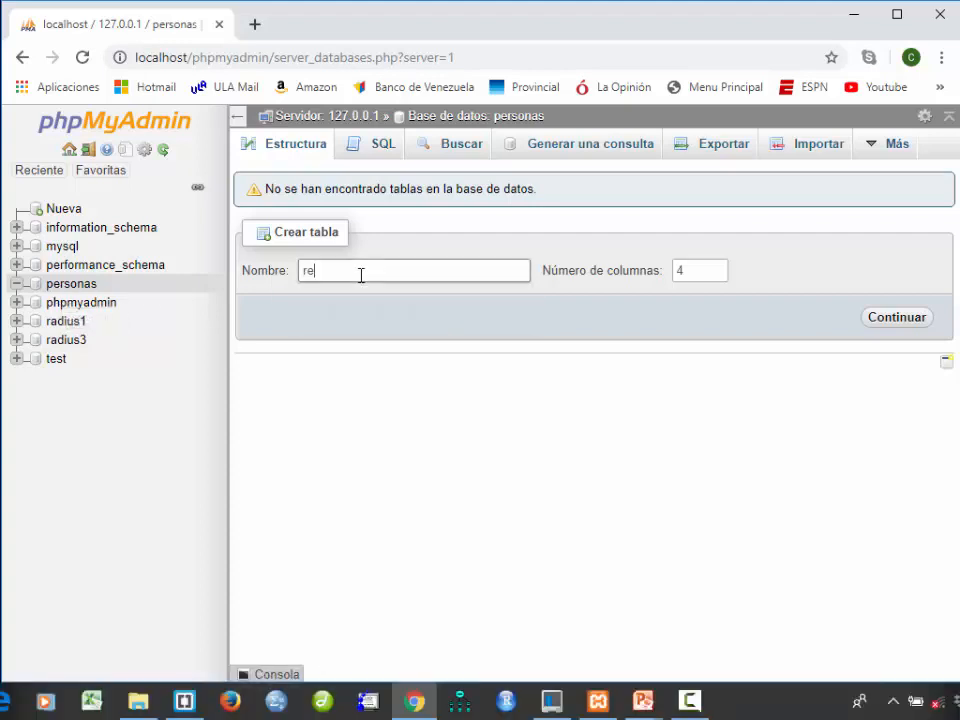
text(gistros)
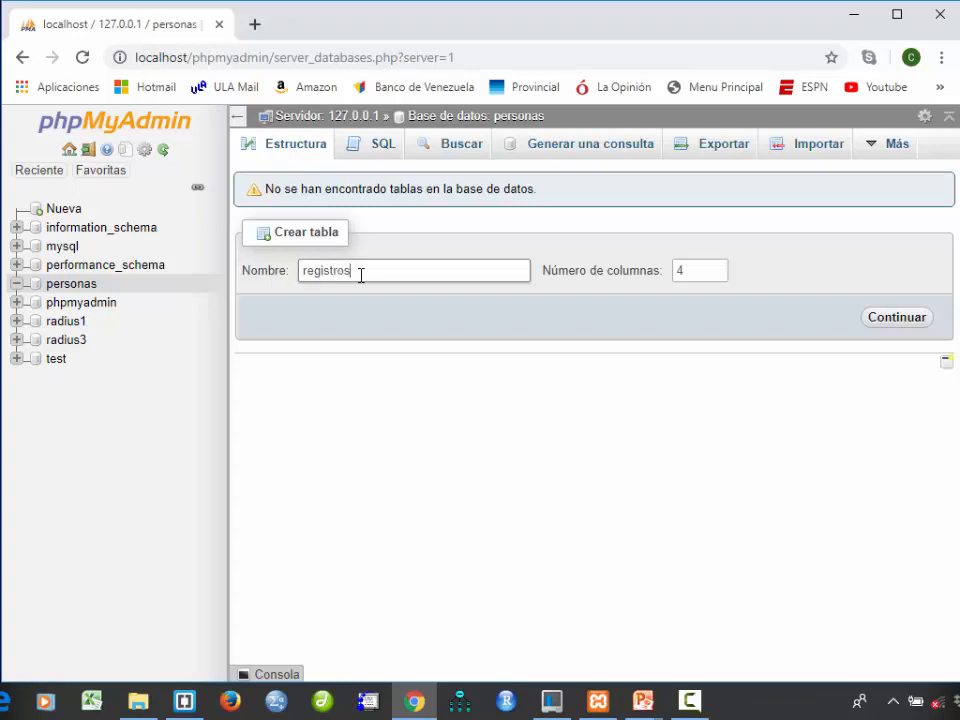
click(716, 277)
click(718, 274)
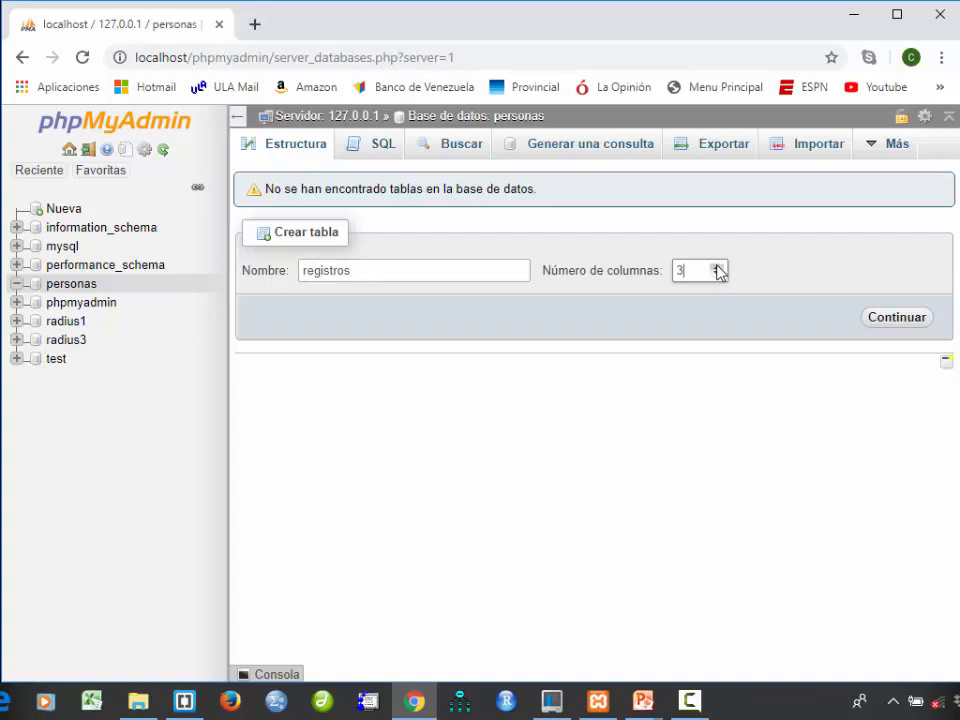
click(896, 321)
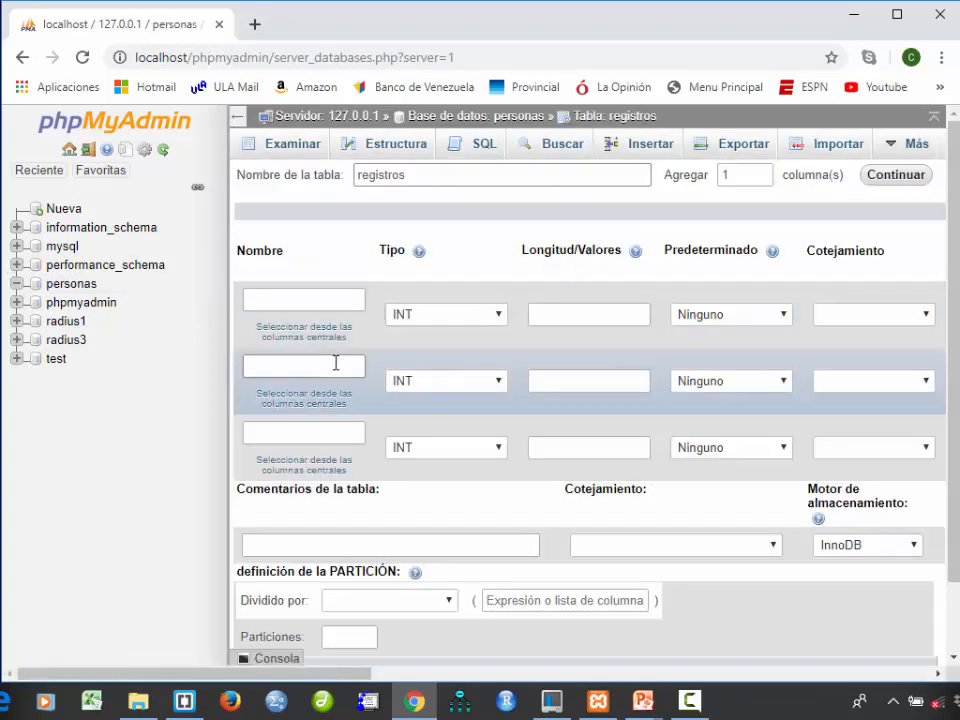
- Define the first column of the registros table as cedula, type VARCHAR, with length 20
click(276, 301)
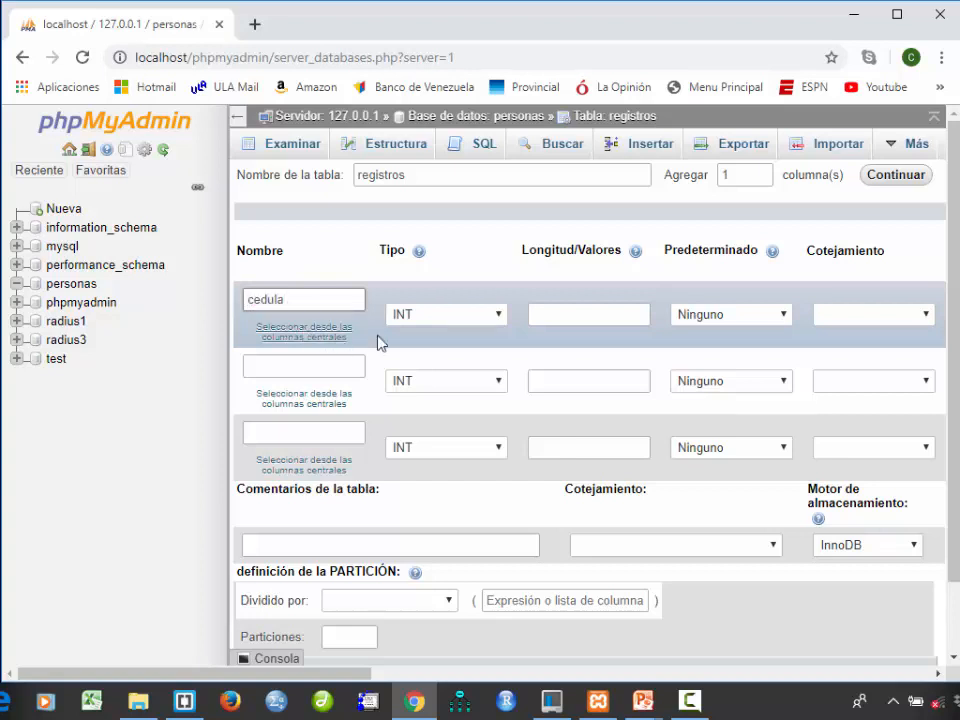
click(480, 316)
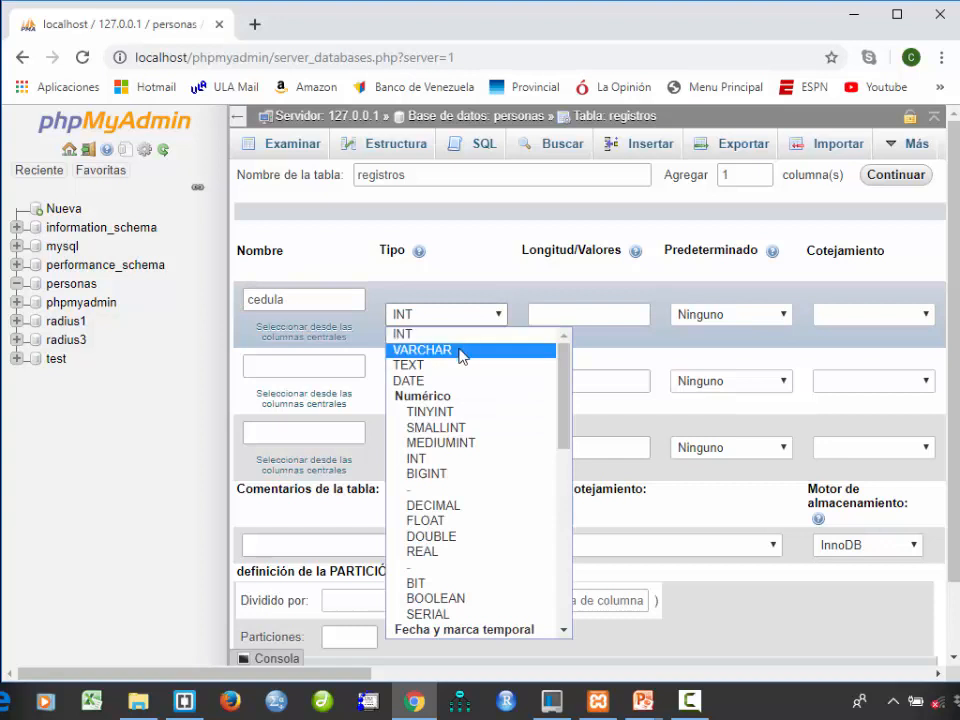
click(459, 352)
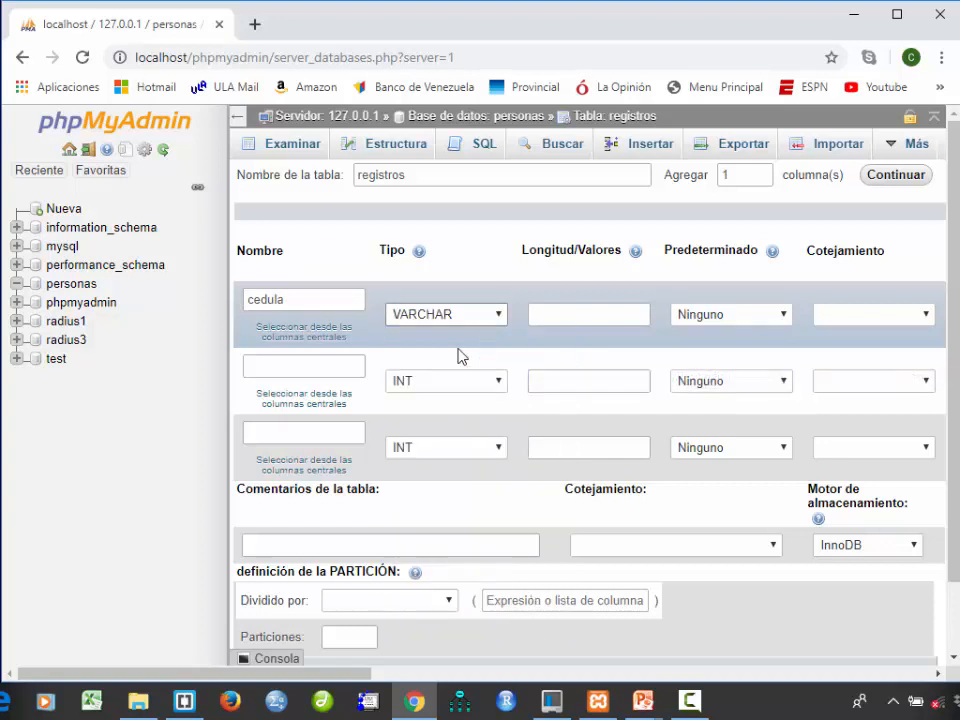
click(576, 317)
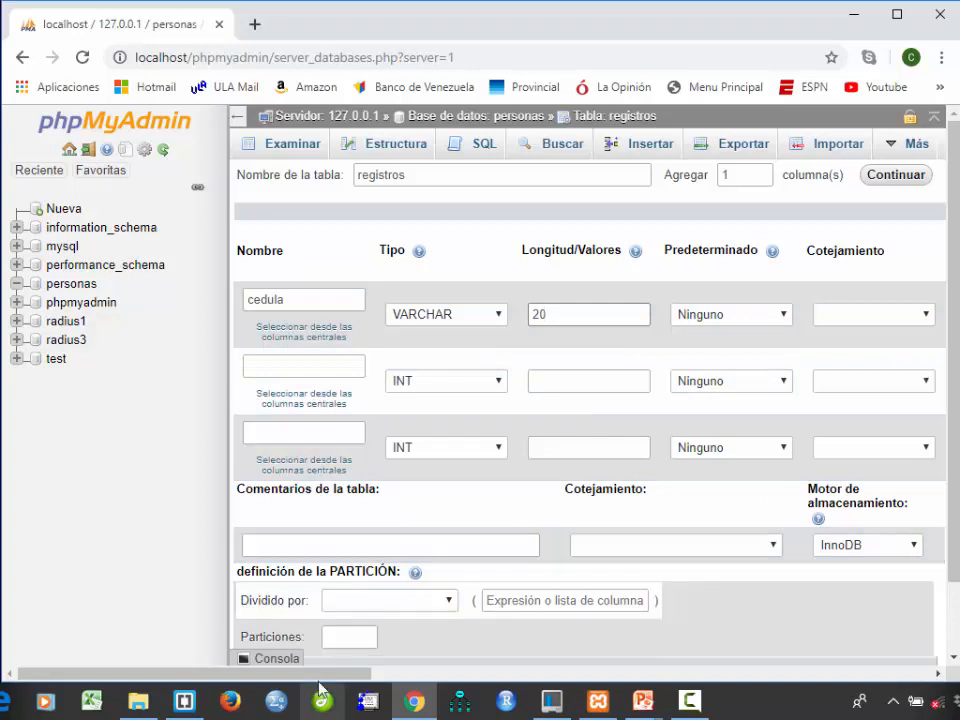
- Look through the available collation and attribute options for the cedula column without choosing any
drag(325, 680, 431, 677)
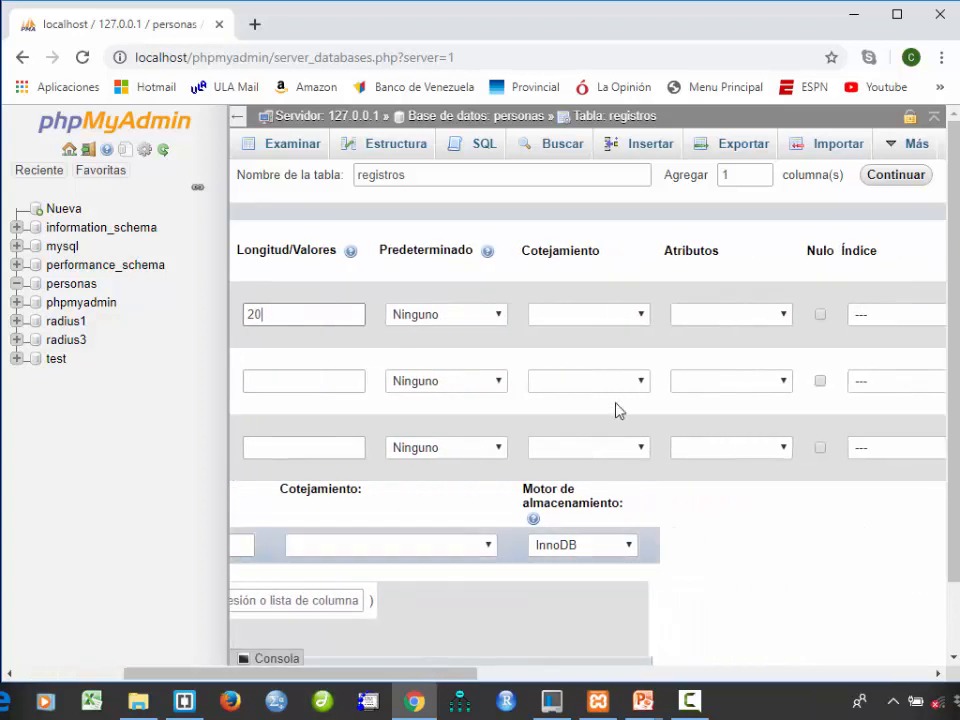
click(643, 315)
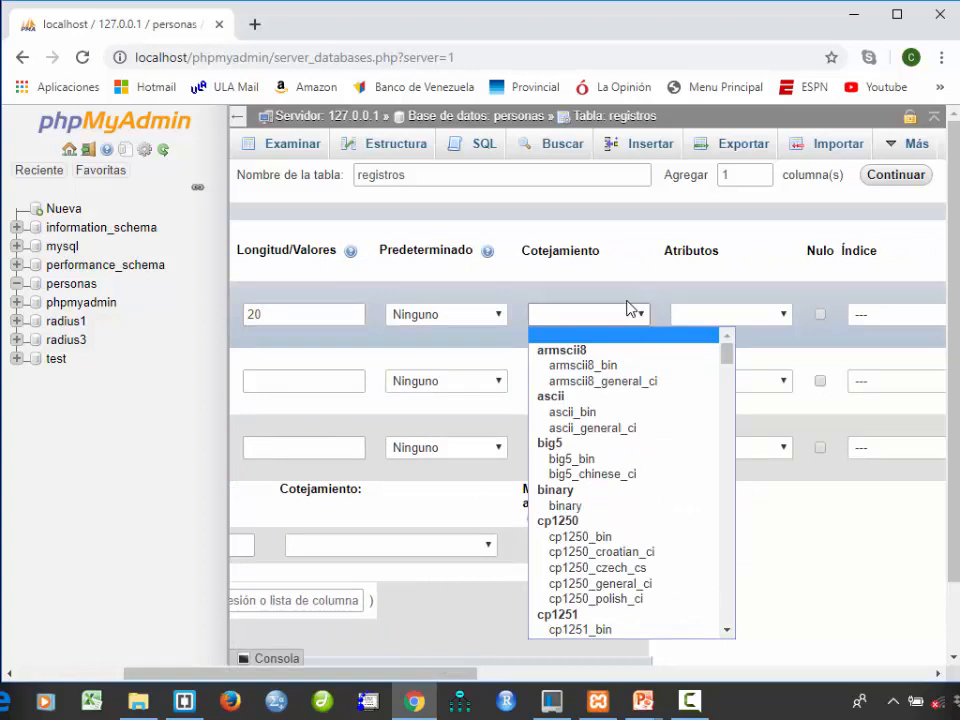
mouse_move(731, 353)
mouse_down()
mouse_move(731, 365)
mouse_move(733, 355)
mouse_up()
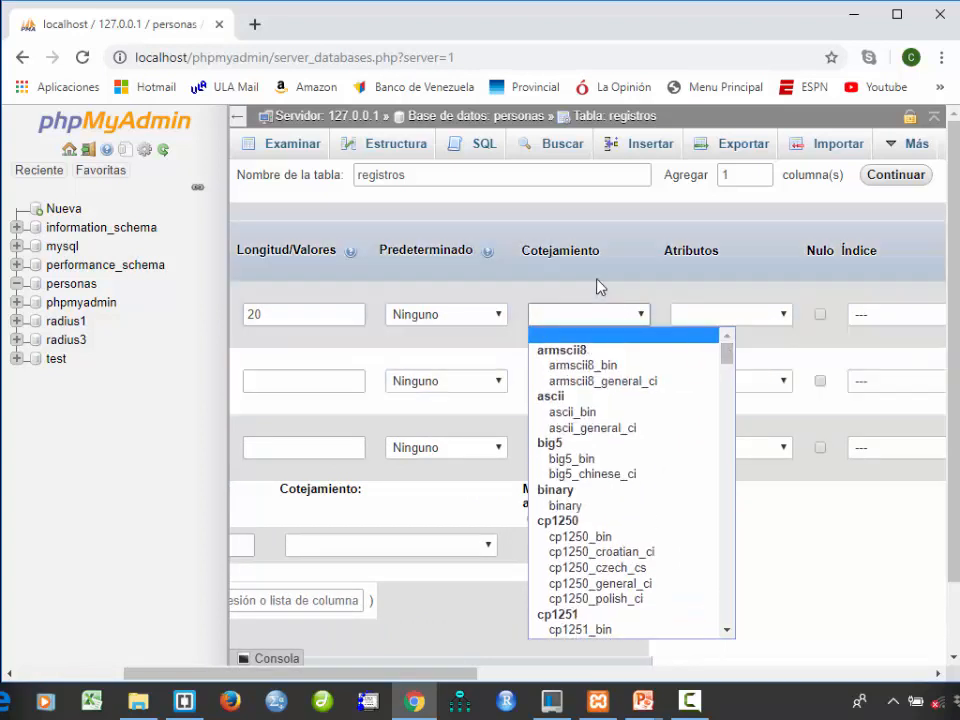
click(597, 294)
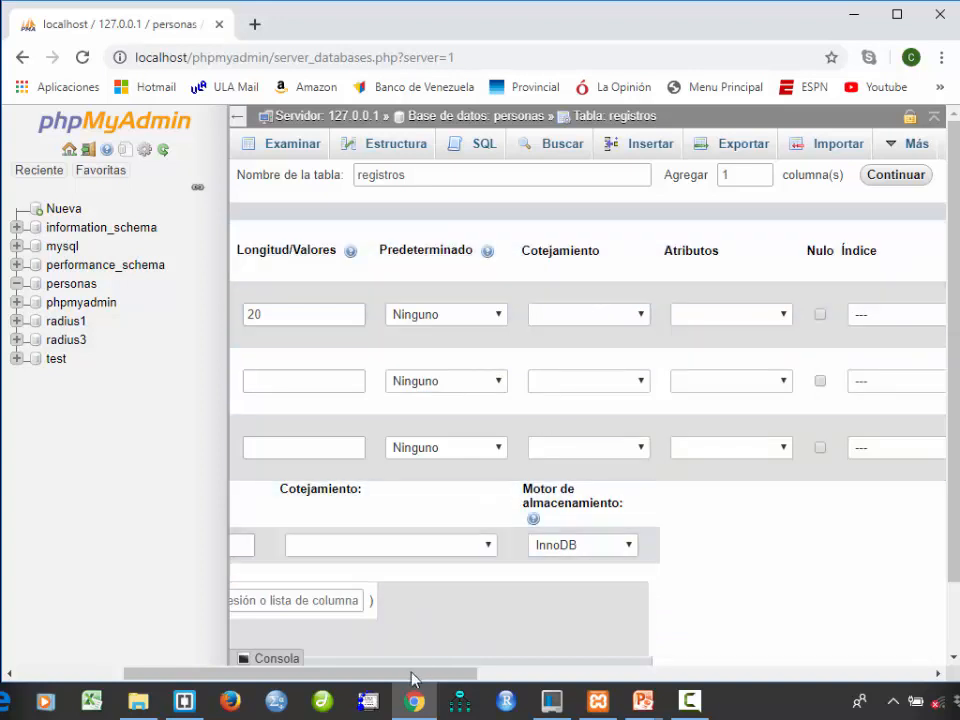
drag(411, 680, 435, 681)
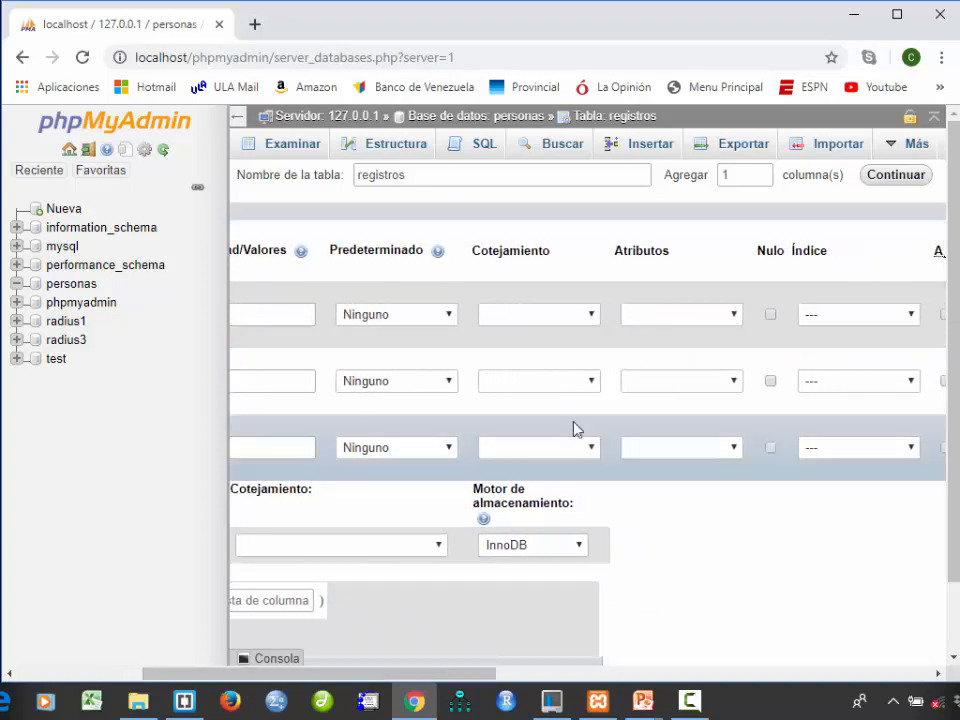
click(731, 316)
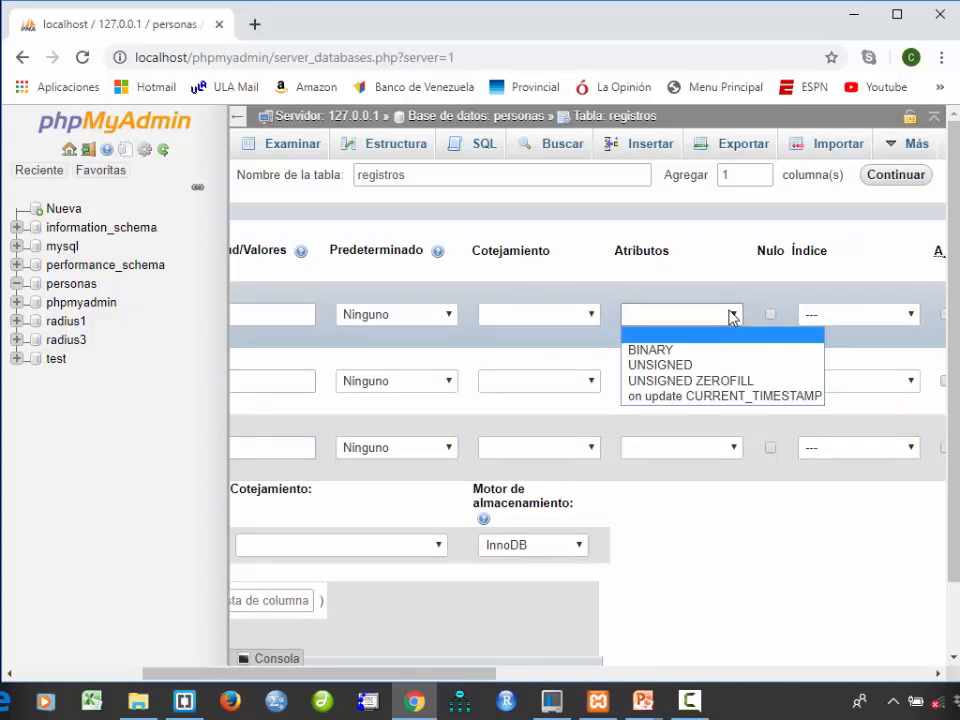
click(732, 316)
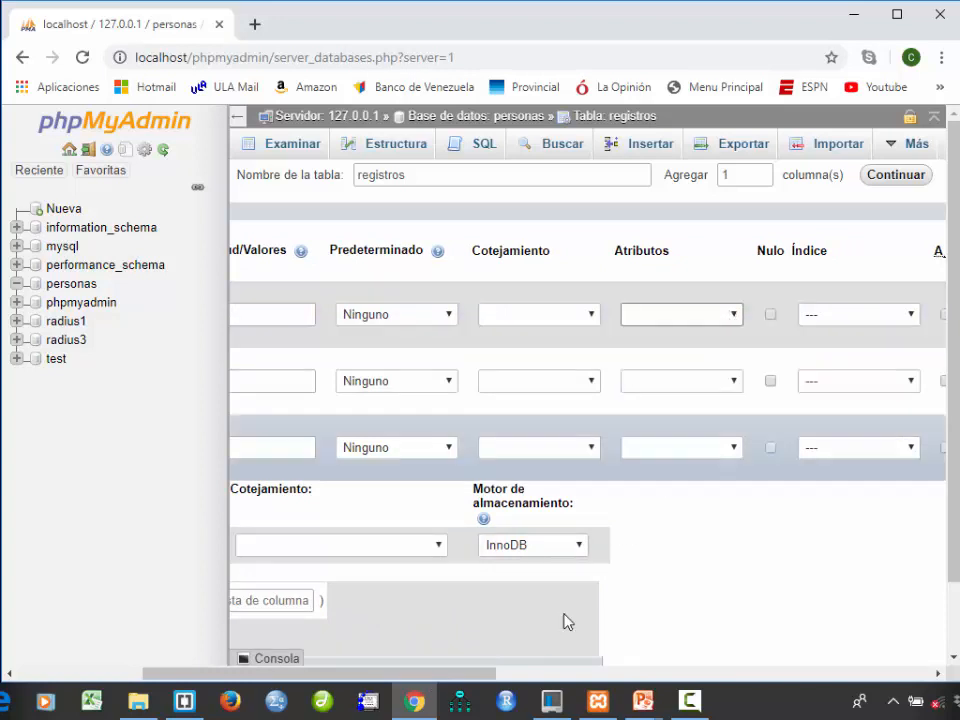
- Make the cedula column the PRIMARY index of the table, leaving the index size empty
drag(480, 680, 568, 654)
click(666, 316)
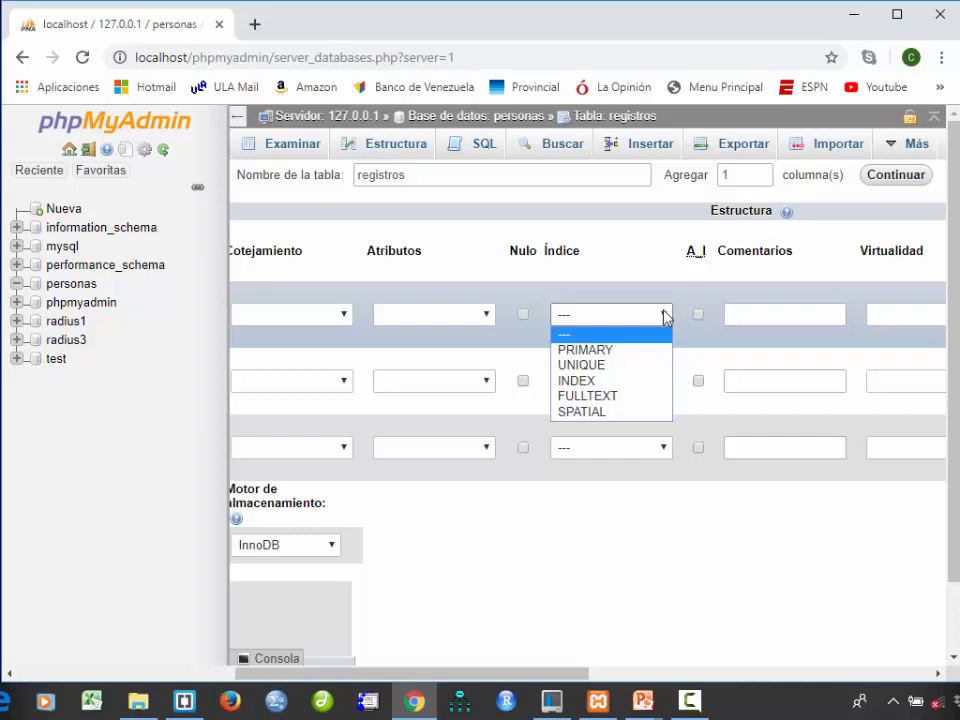
click(613, 355)
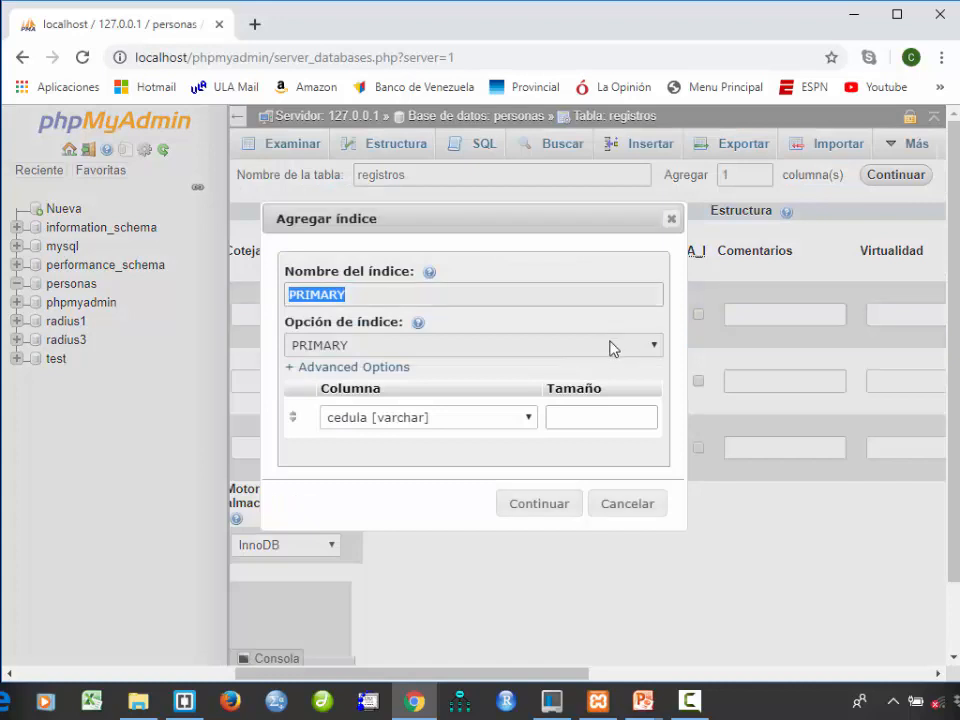
click(545, 516)
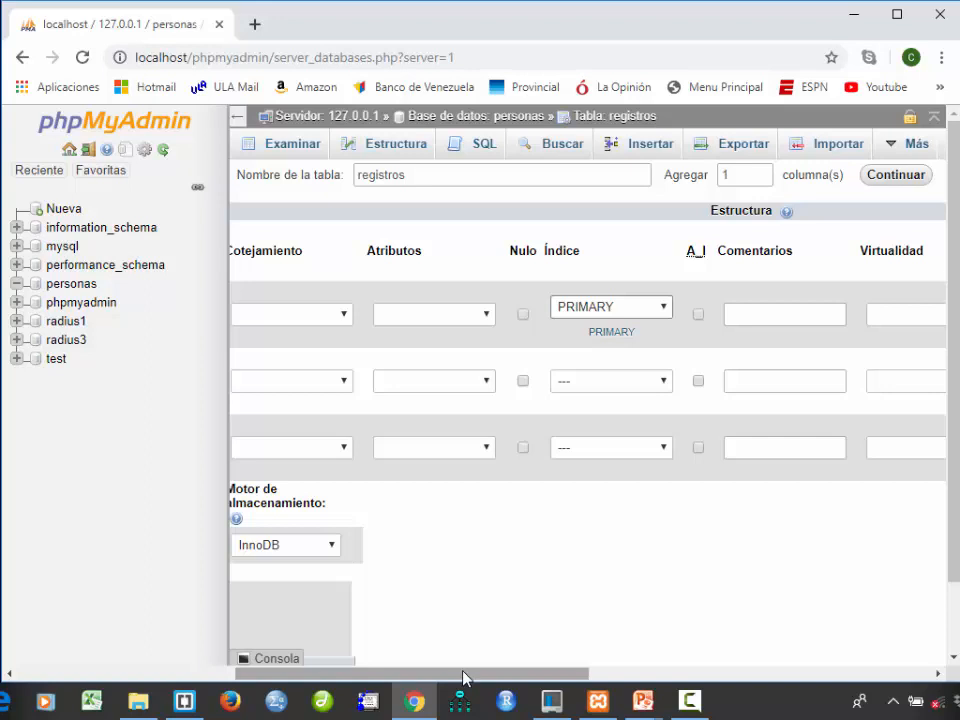
- Add the comment "cedula de identidad de la persona" to the cedula column
drag(463, 678, 586, 680)
click(454, 316)
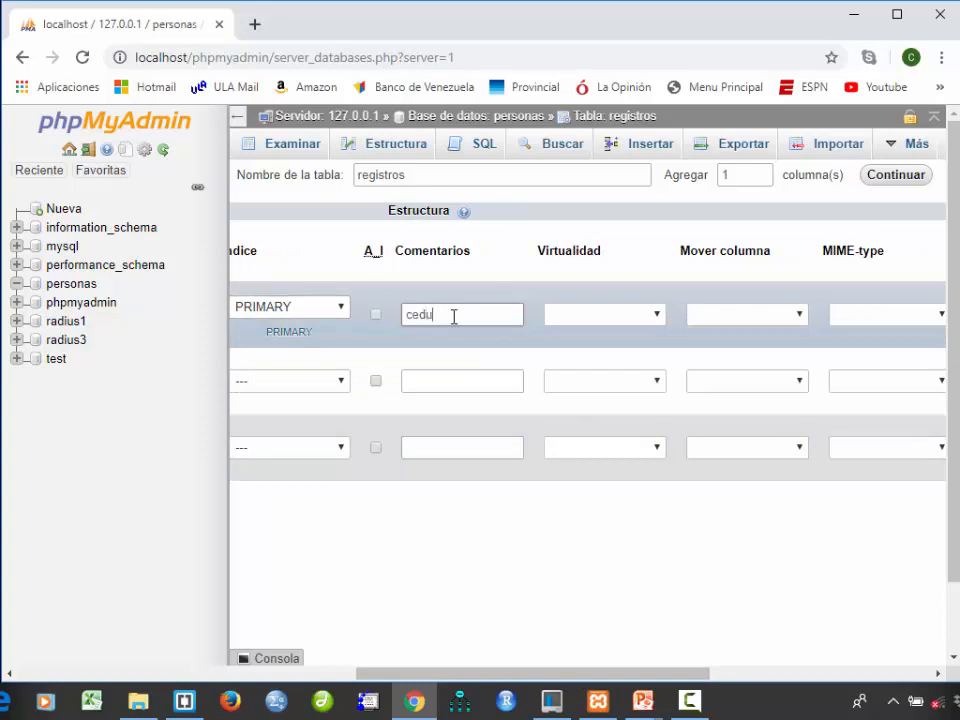
text(cedula de )
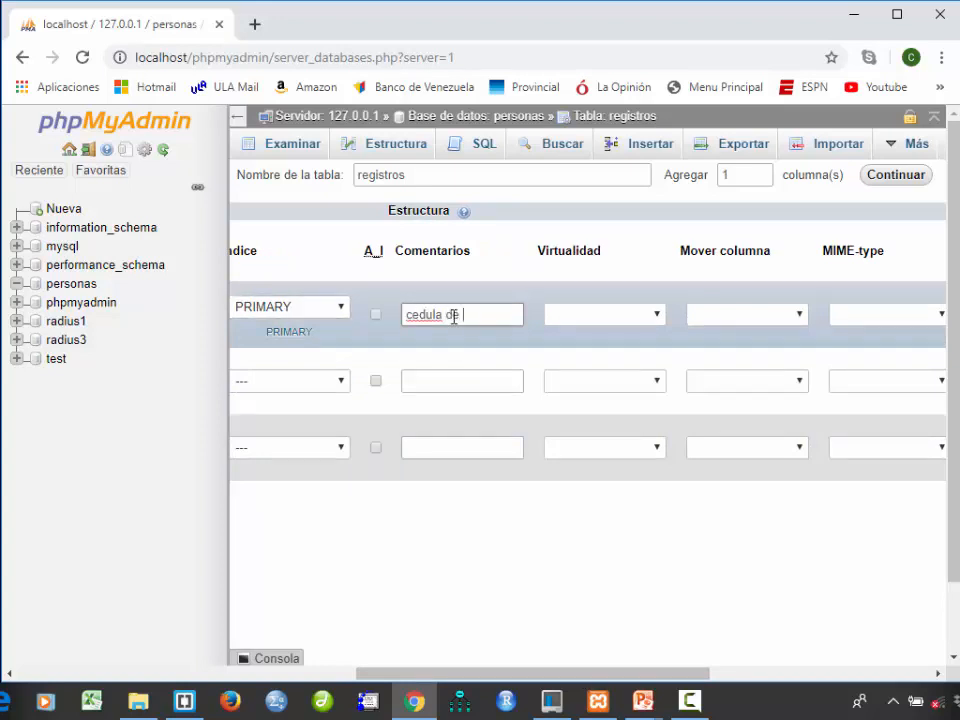
text(identidad de l)
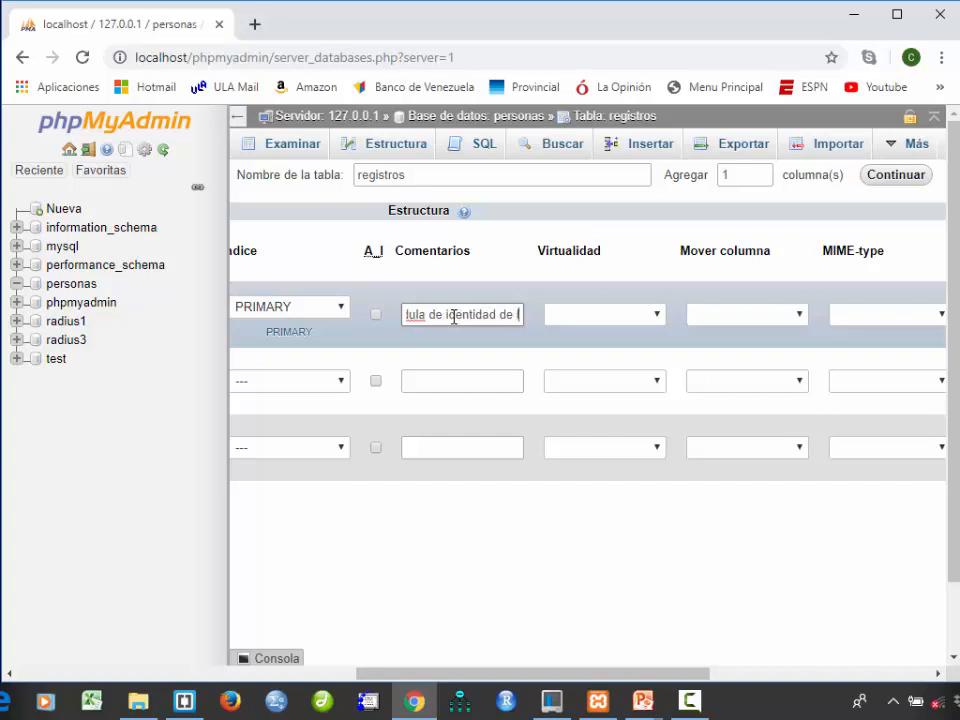
text(a persona)
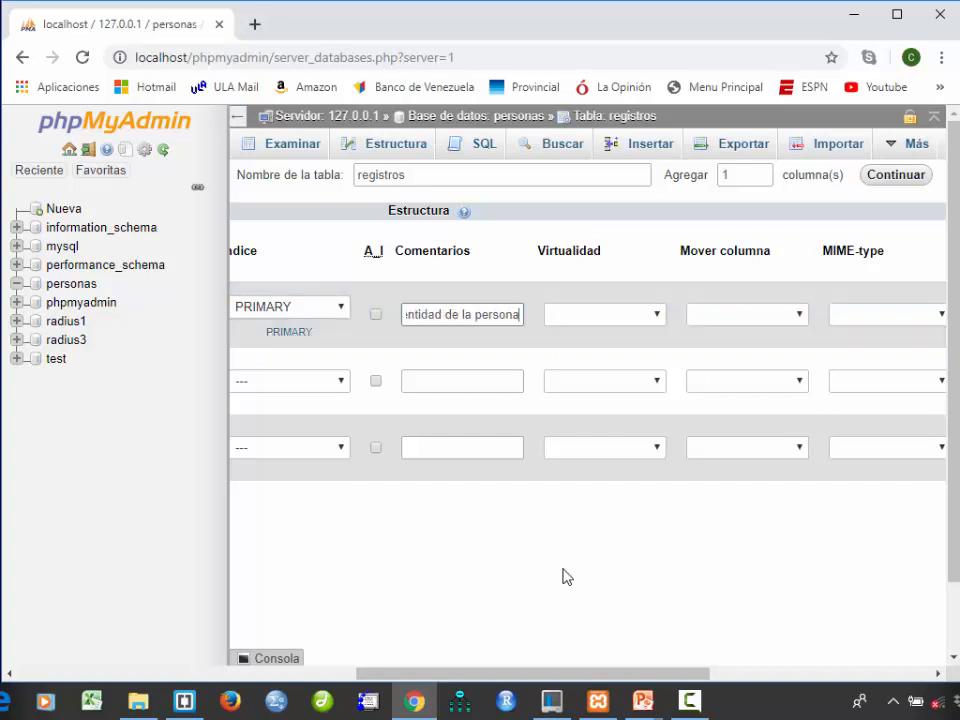
- Define the second column of the table as nombres, type VARCHAR, with length 30
drag(557, 681, 189, 679)
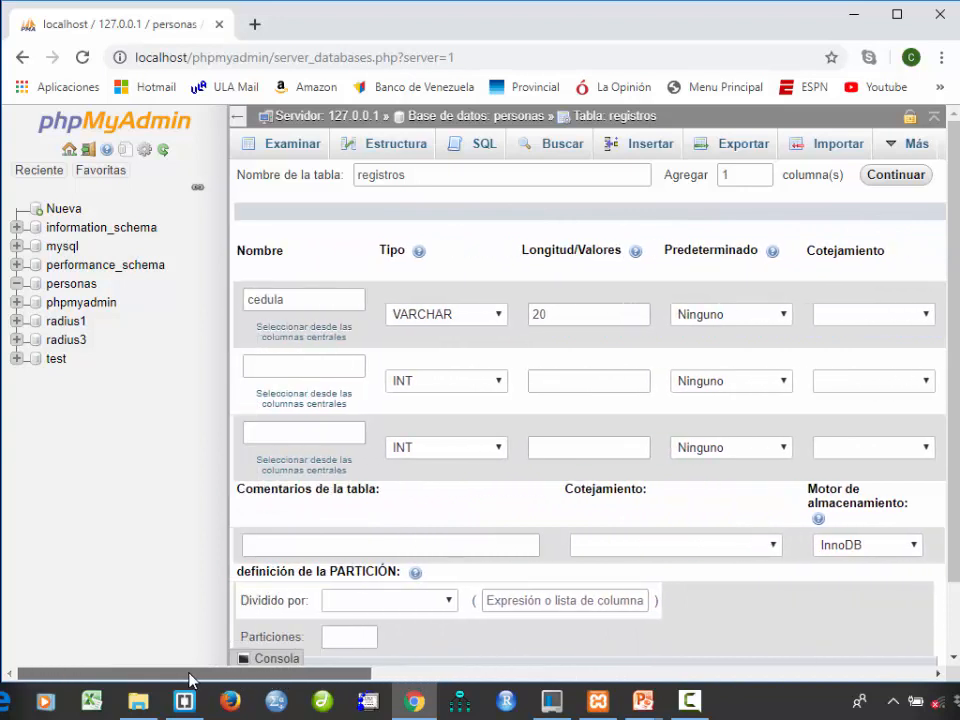
click(279, 367)
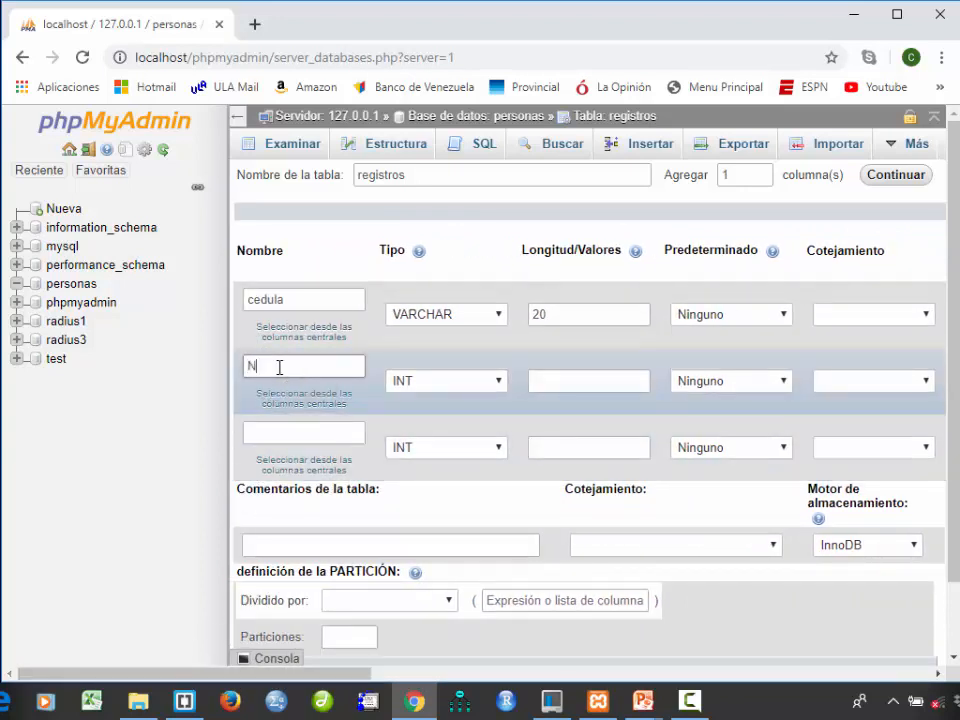
text(nombres)
click(430, 387)
click(437, 80)
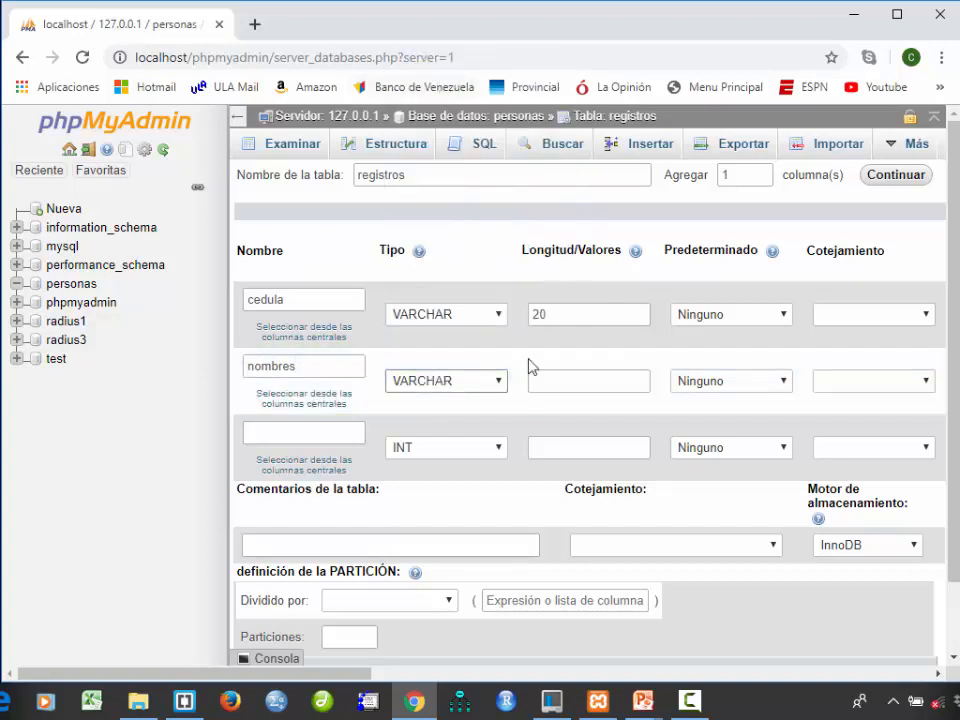
click(561, 387)
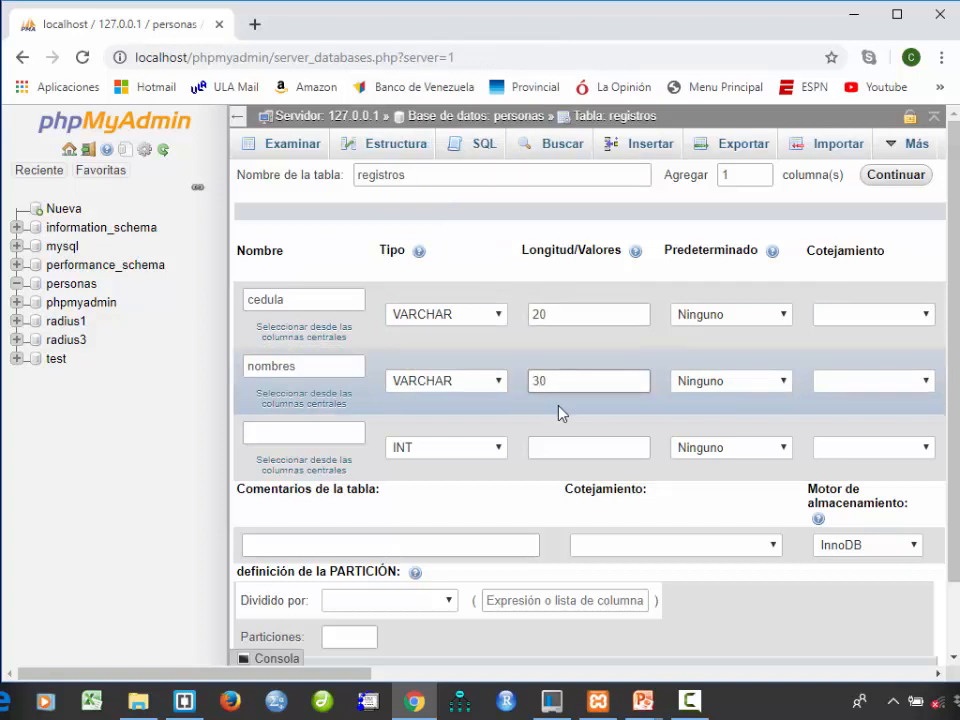
- Add the comment "Nombre de la persona" to the nombres column
drag(349, 679, 625, 680)
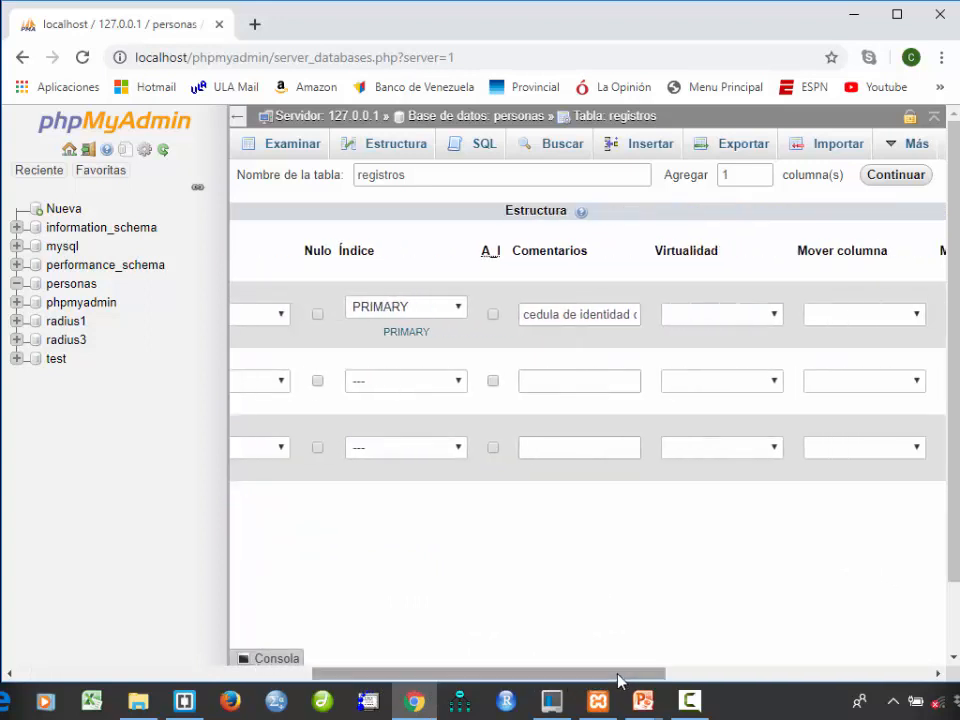
click(573, 379)
text(Nombre de la pe)
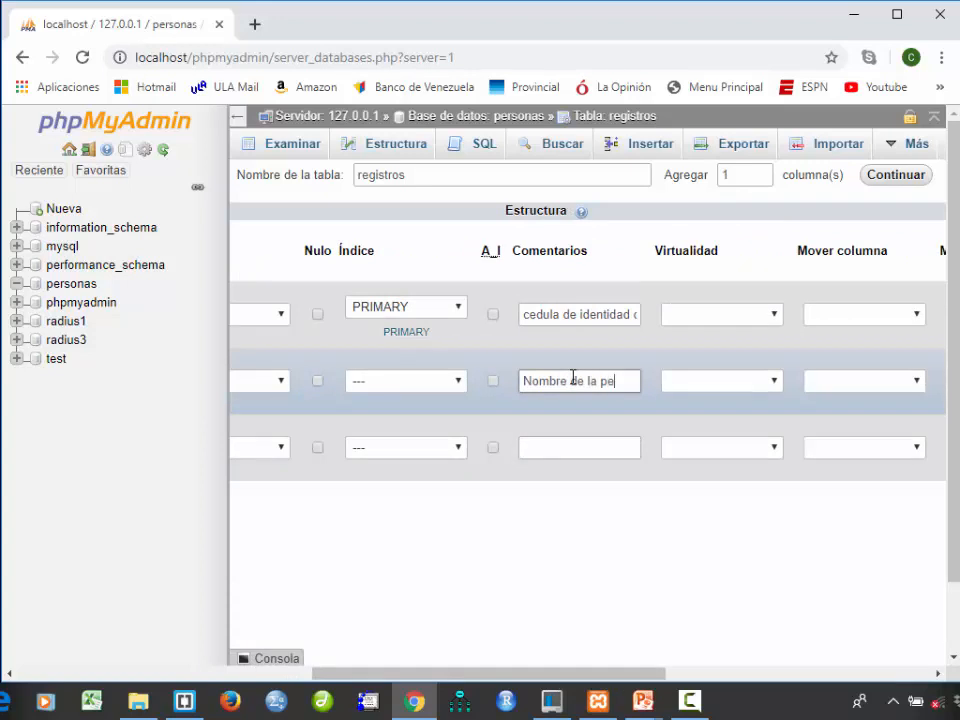
text(rsona)
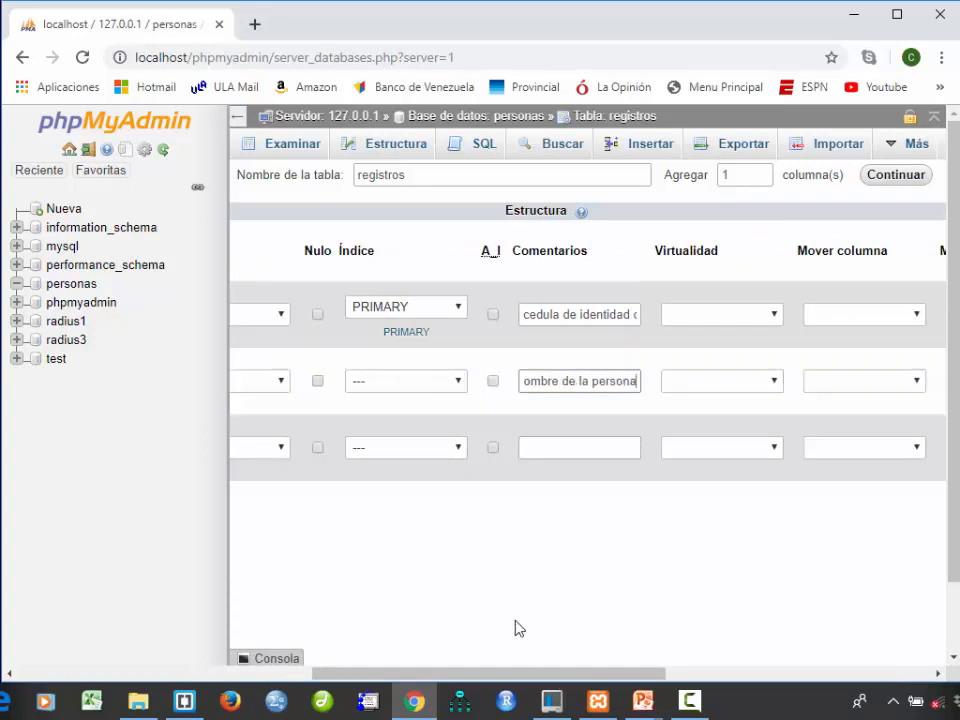
- Define the third column of the table as apellido, type VARCHAR, with length 30
drag(566, 673, 308, 668)
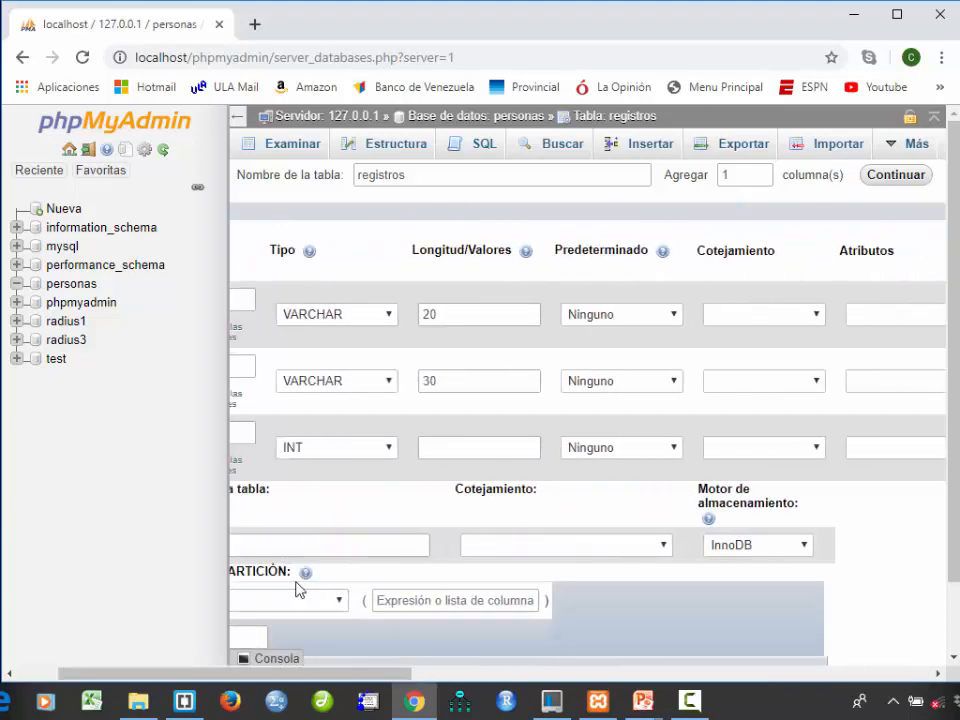
drag(397, 678, 86, 679)
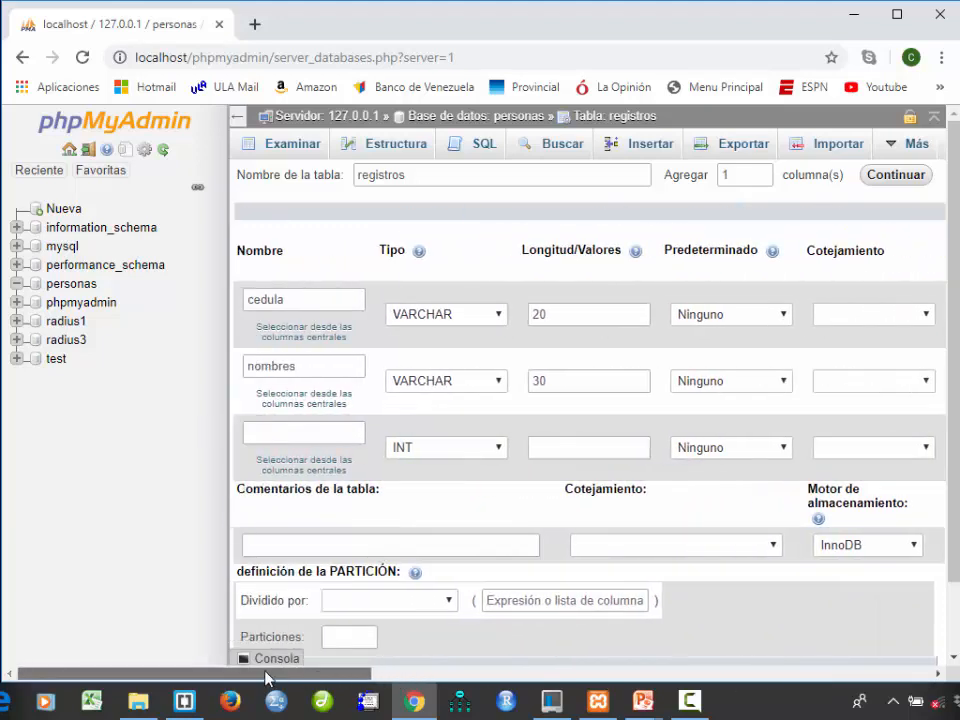
click(317, 431)
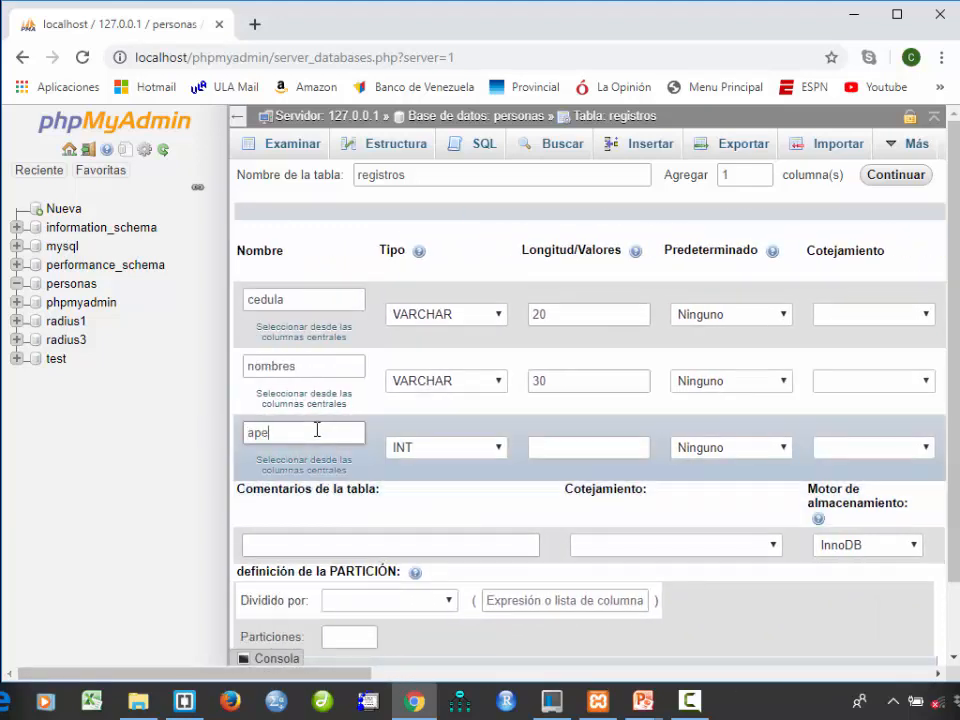
click(463, 448)
click(452, 148)
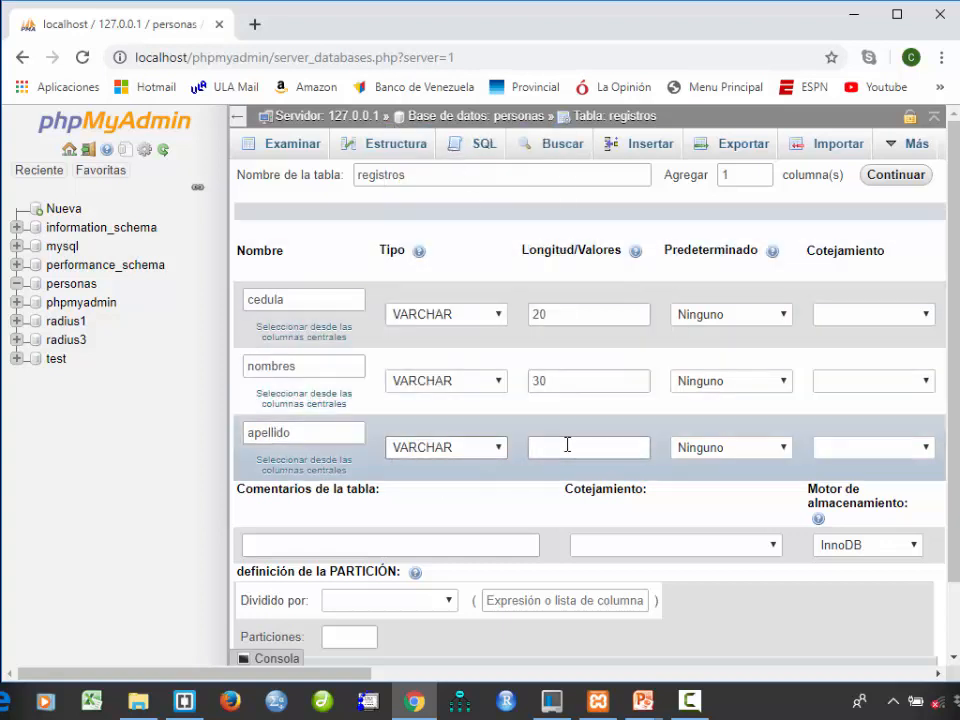
click(577, 445)
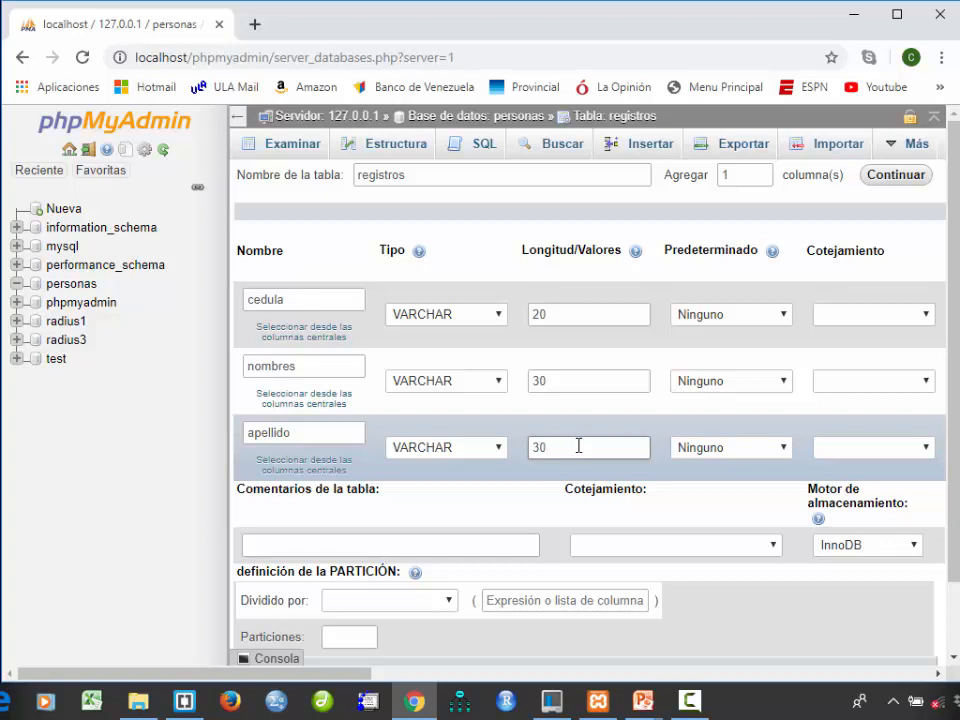
- Add the comment "Apellido de la persona" to the apellido column
drag(306, 675, 578, 683)
click(608, 451)
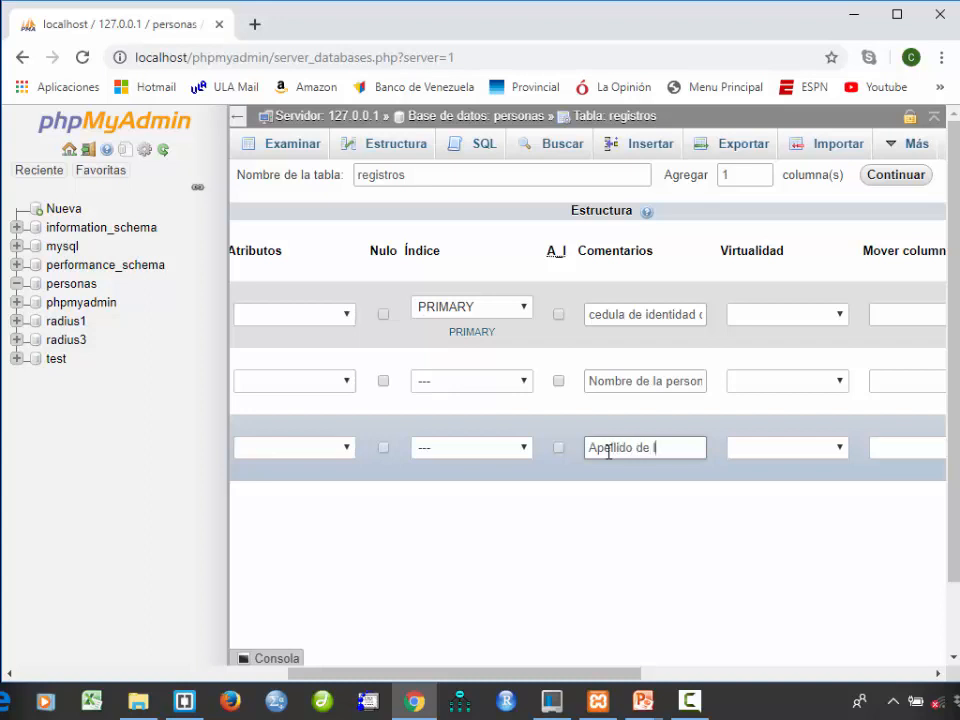
text(Apellido de la persona)
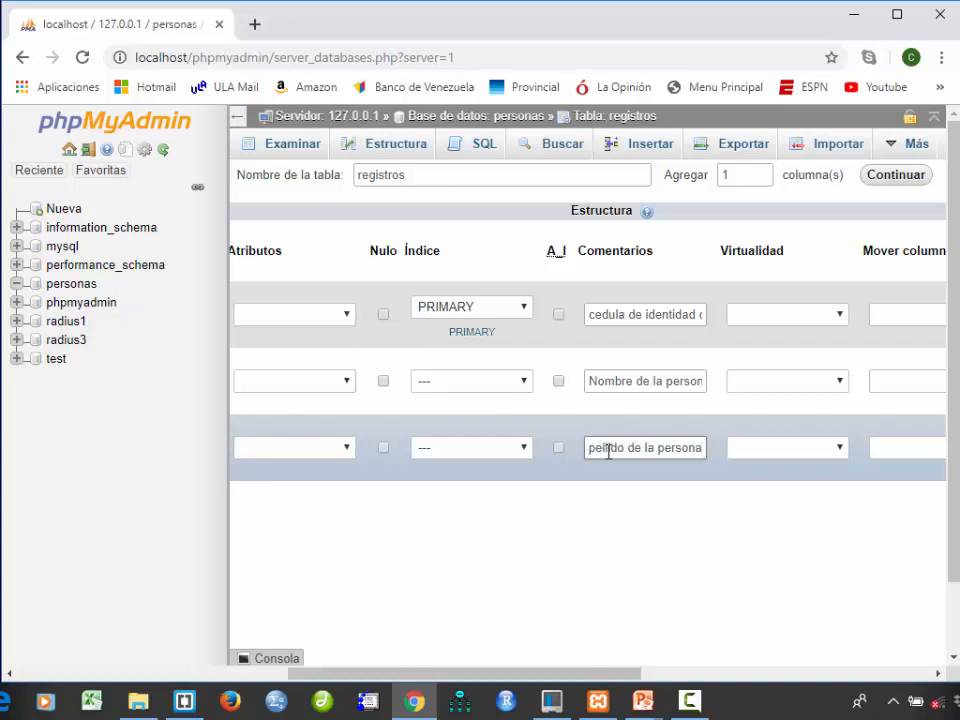
- Choose InnoDB as the storage engine and save the registros table
drag(484, 675, 356, 628)
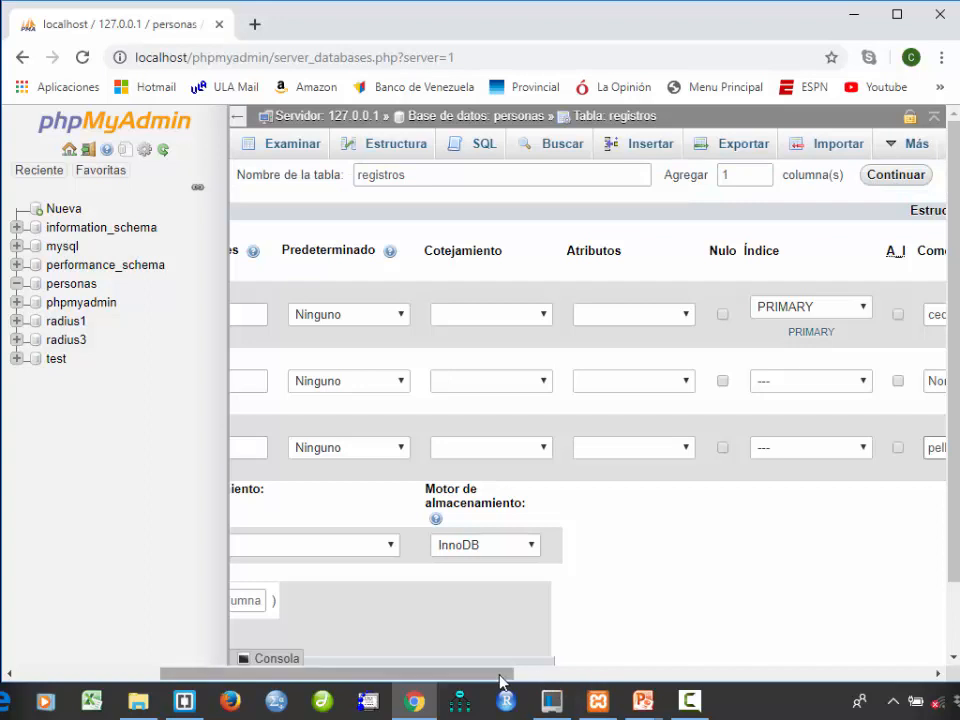
drag(506, 676, 313, 684)
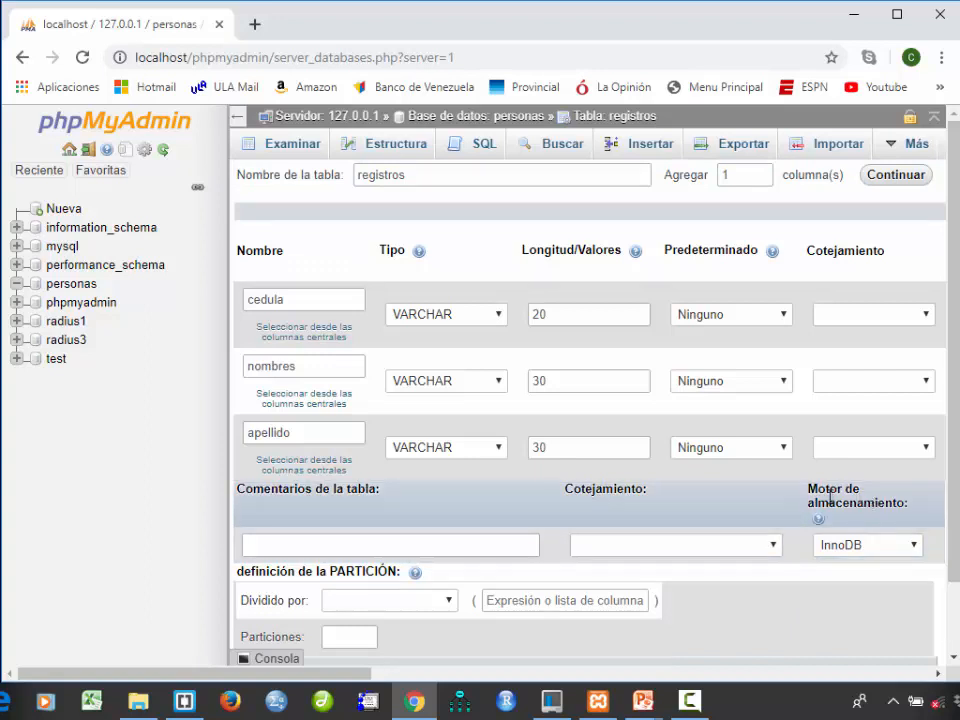
click(882, 549)
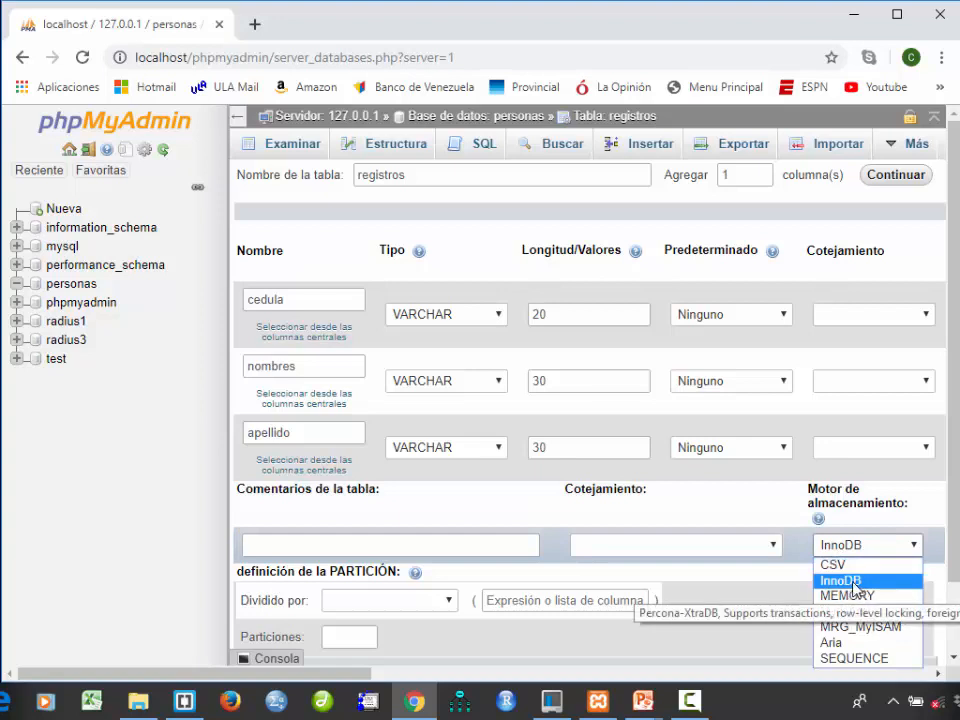
click(853, 583)
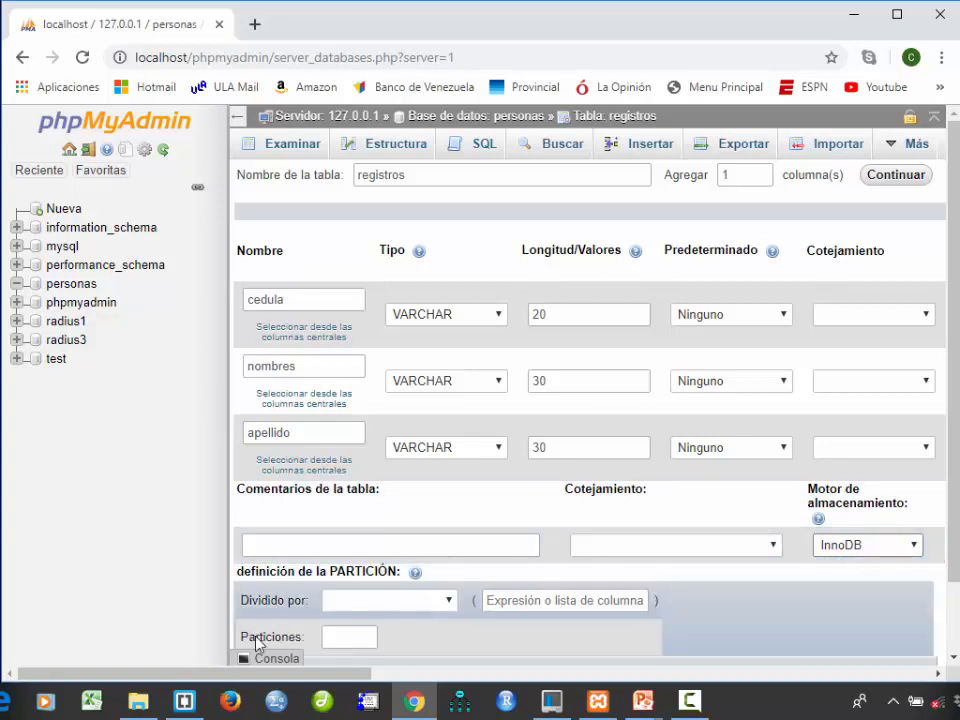
scroll(367, 668, down, 2)
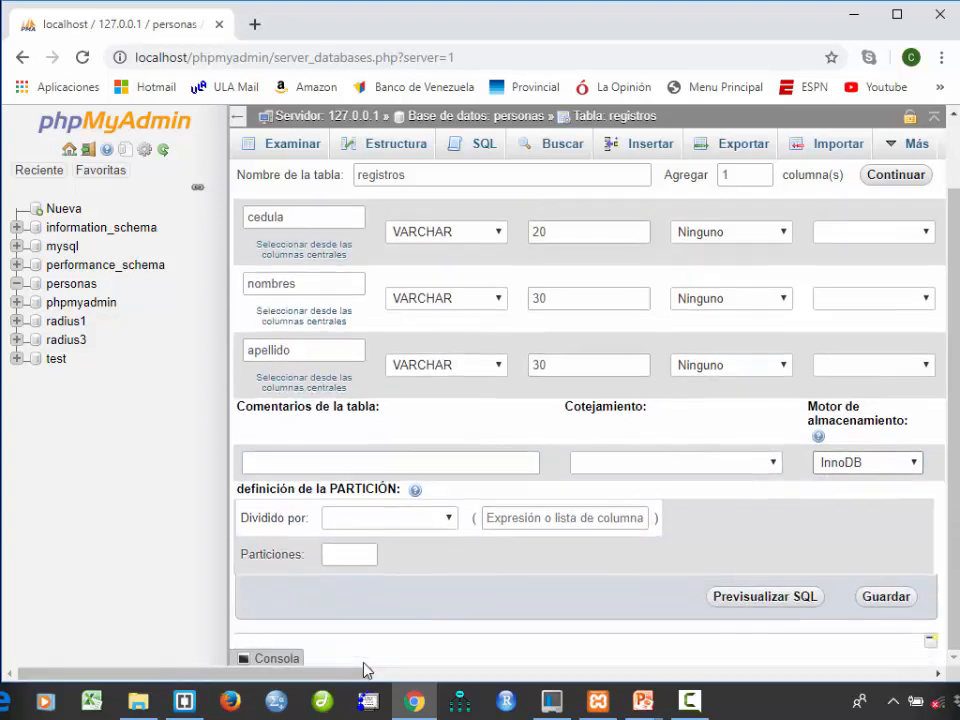
click(874, 598)
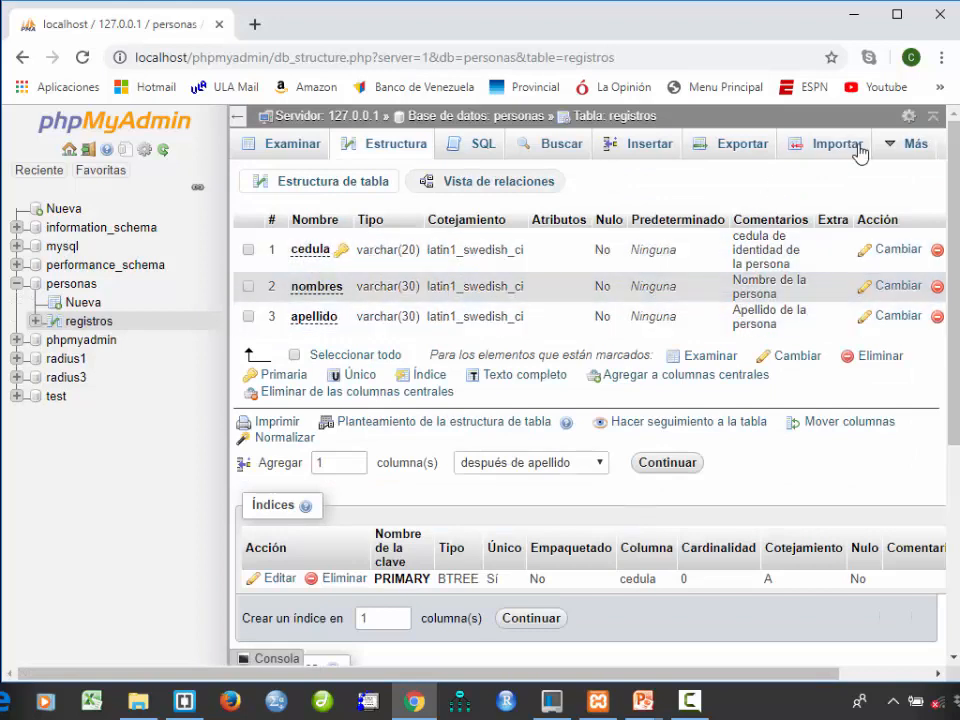
- Review the saved column definitions of the registros table, including types, collation, comments and available actions
mouse_move(262, 676)
mouse_down()
mouse_move(390, 676)
mouse_move(244, 676)
mouse_up()
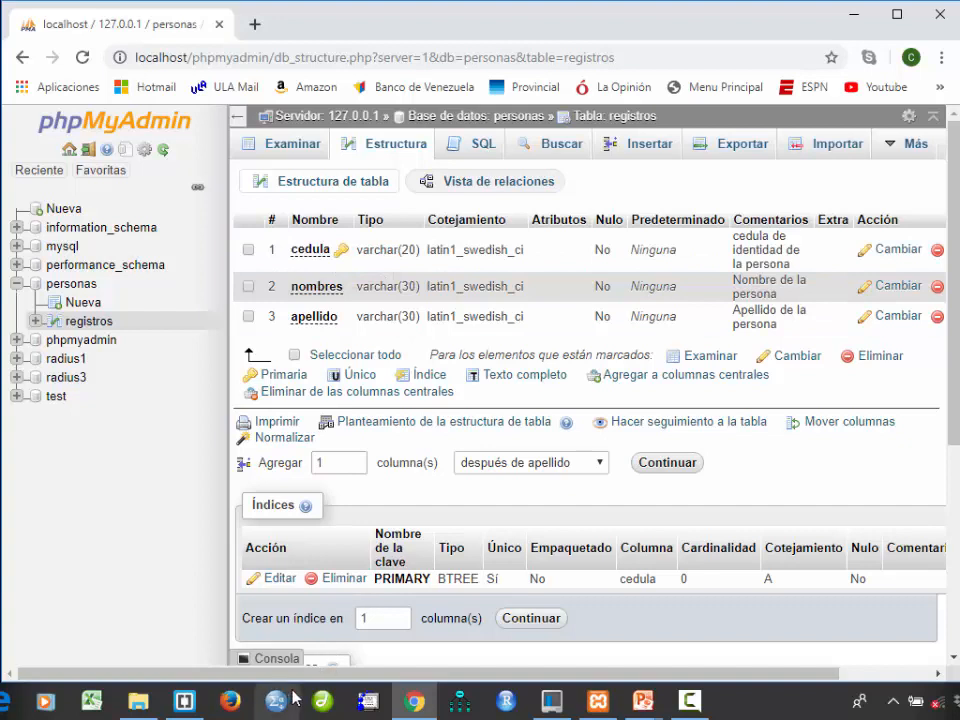
drag(303, 676, 310, 676)
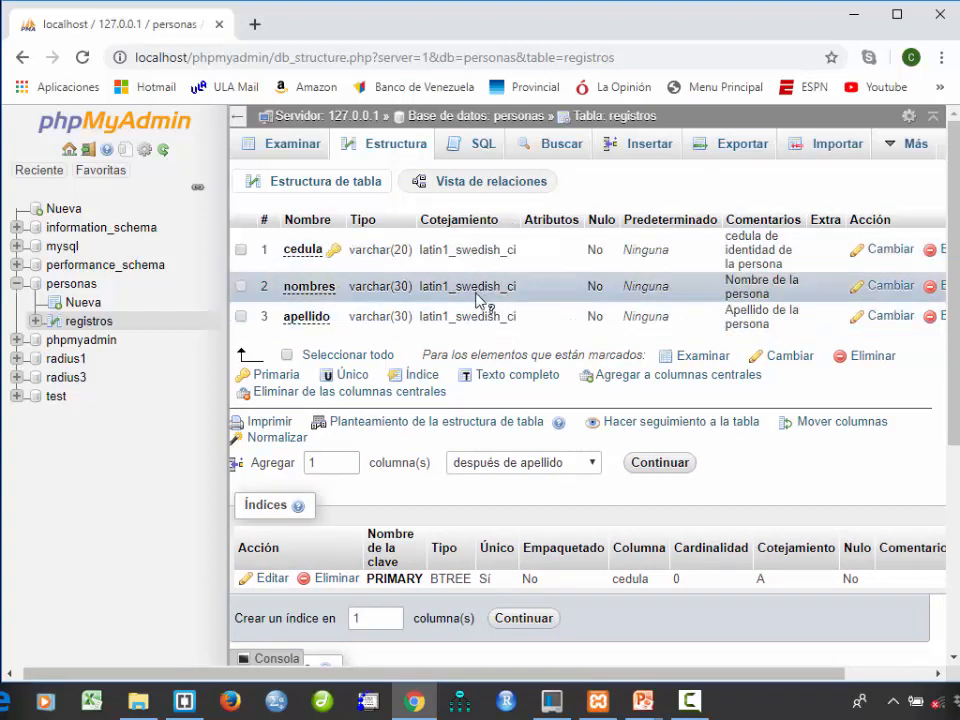
drag(424, 677, 493, 666)
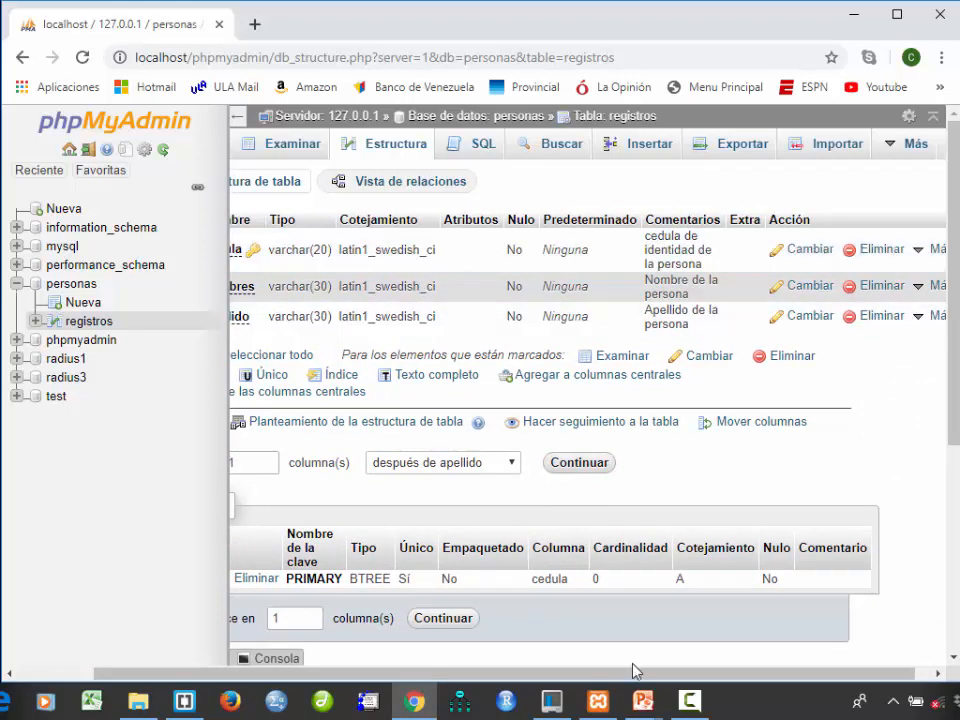
drag(645, 681, 563, 679)
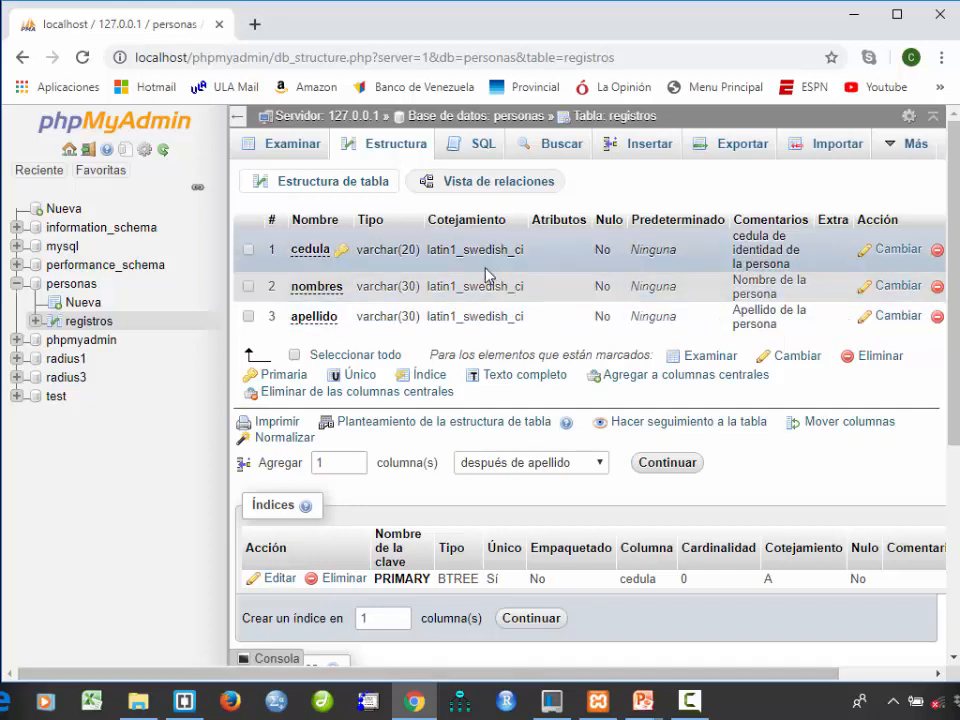
drag(540, 682, 496, 676)
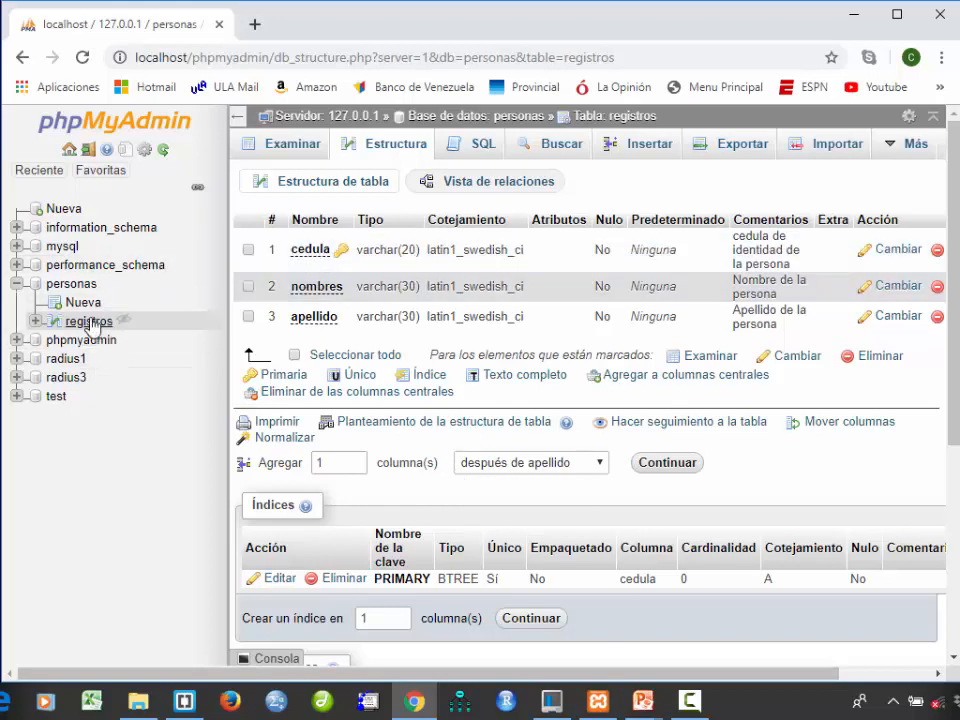
- Open the registros table from the personas database and examine its contents, structure, indexes, partitions and table information
click(78, 287)
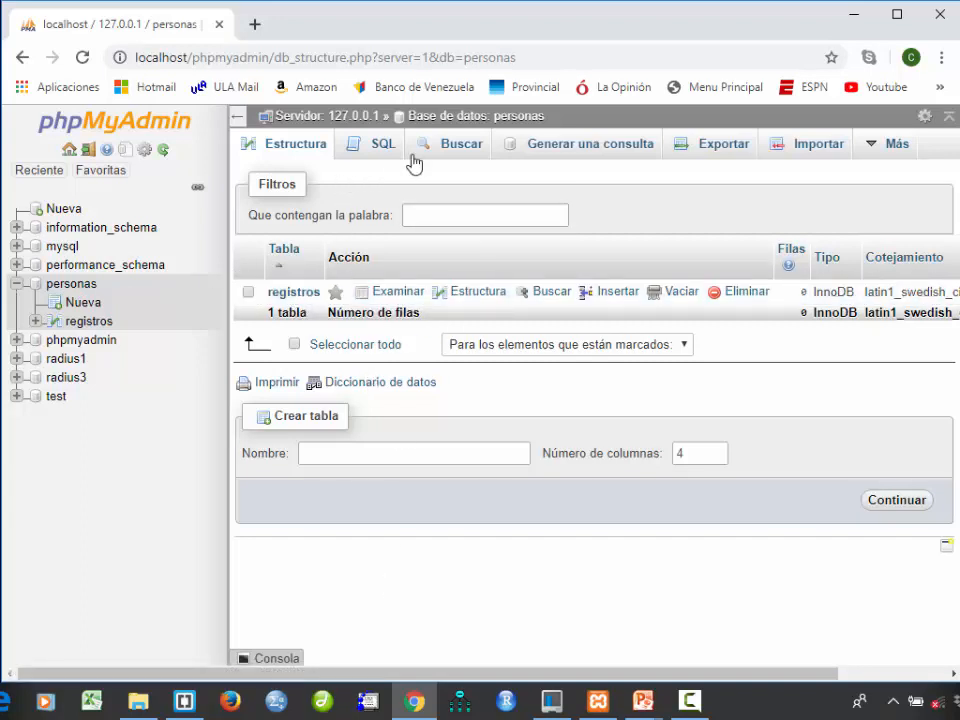
click(309, 297)
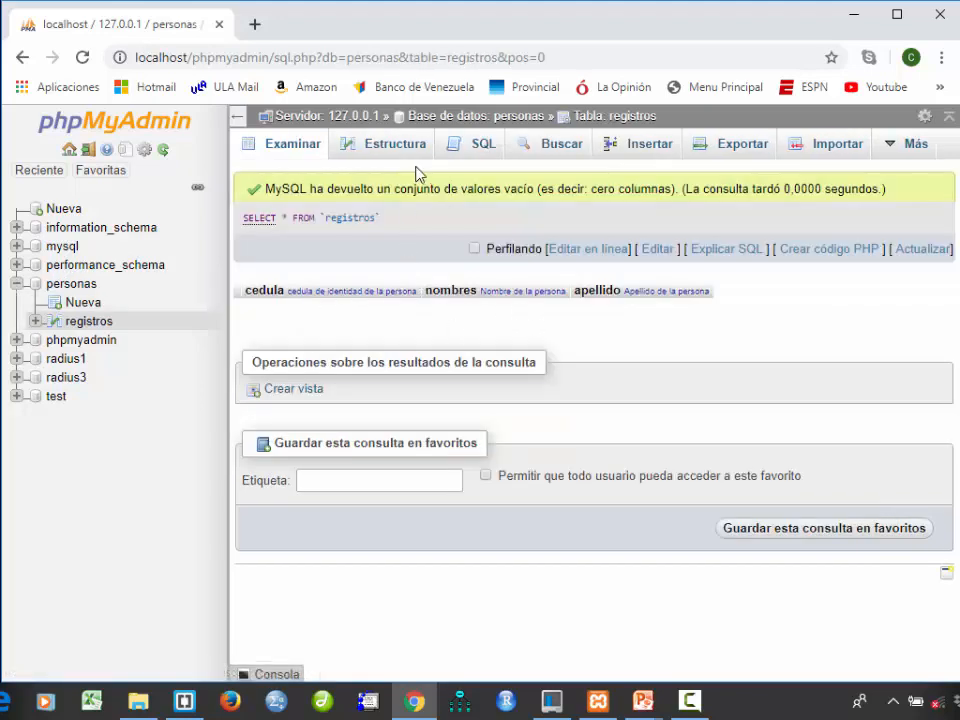
click(402, 150)
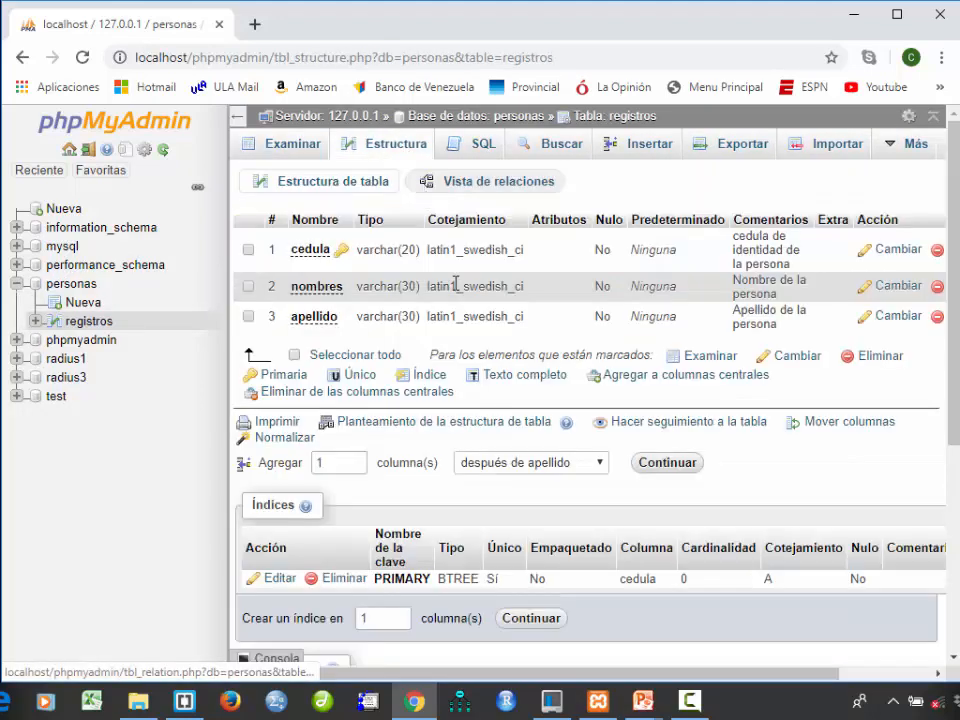
scroll(679, 527, down, 2)
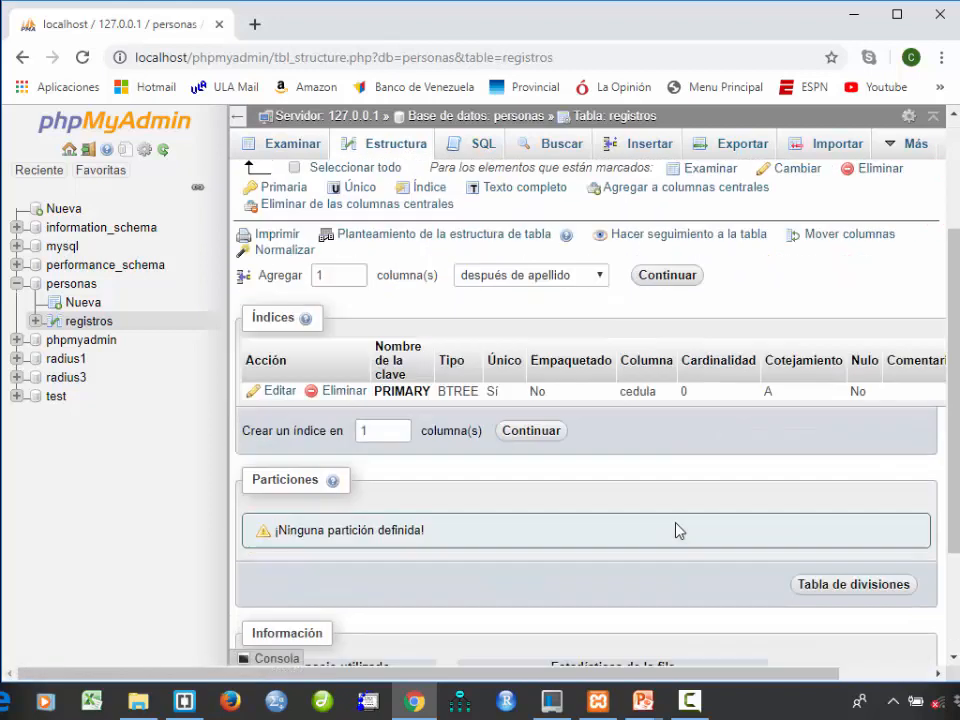
scroll(516, 551, down, 2)
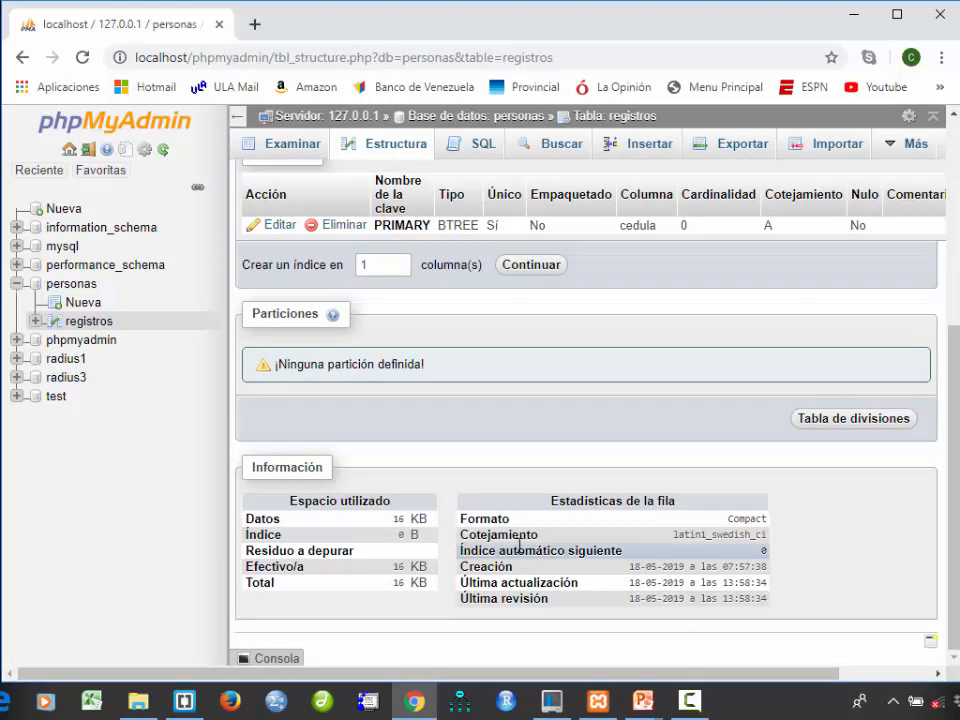
scroll(519, 545, up, 4)
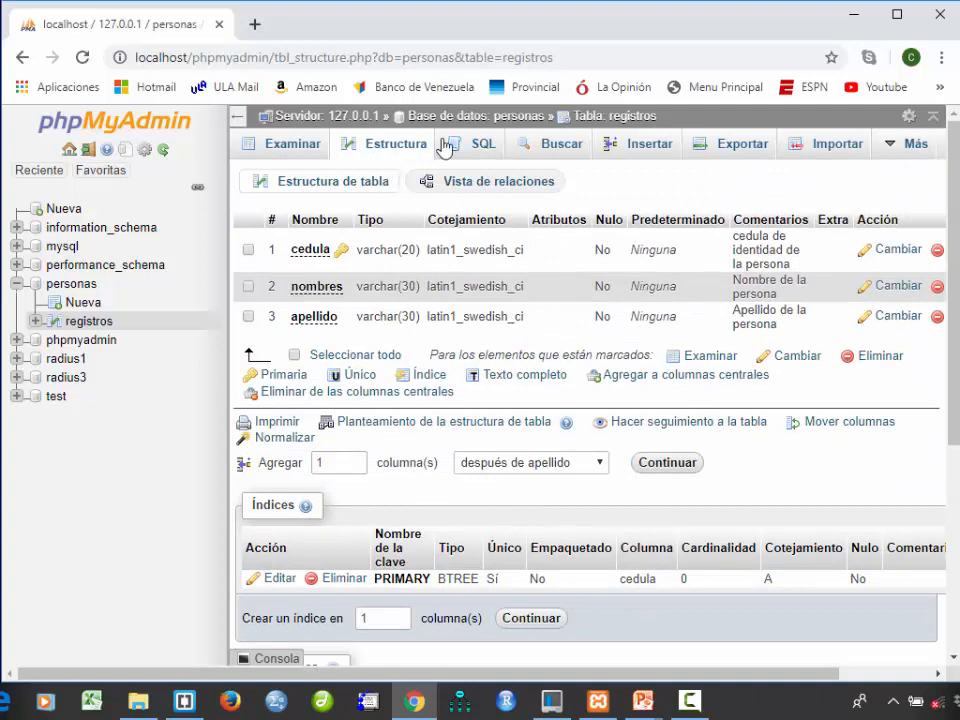
- Insert a row into registros with the person's cedula number, first name and surname, applying no function to the values
click(641, 148)
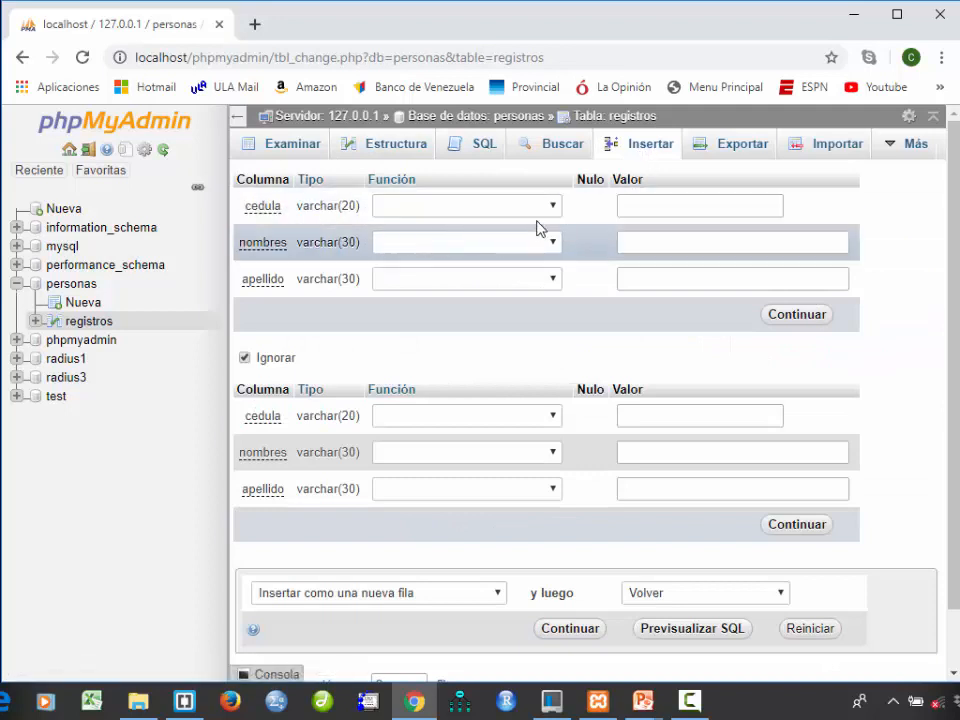
click(427, 207)
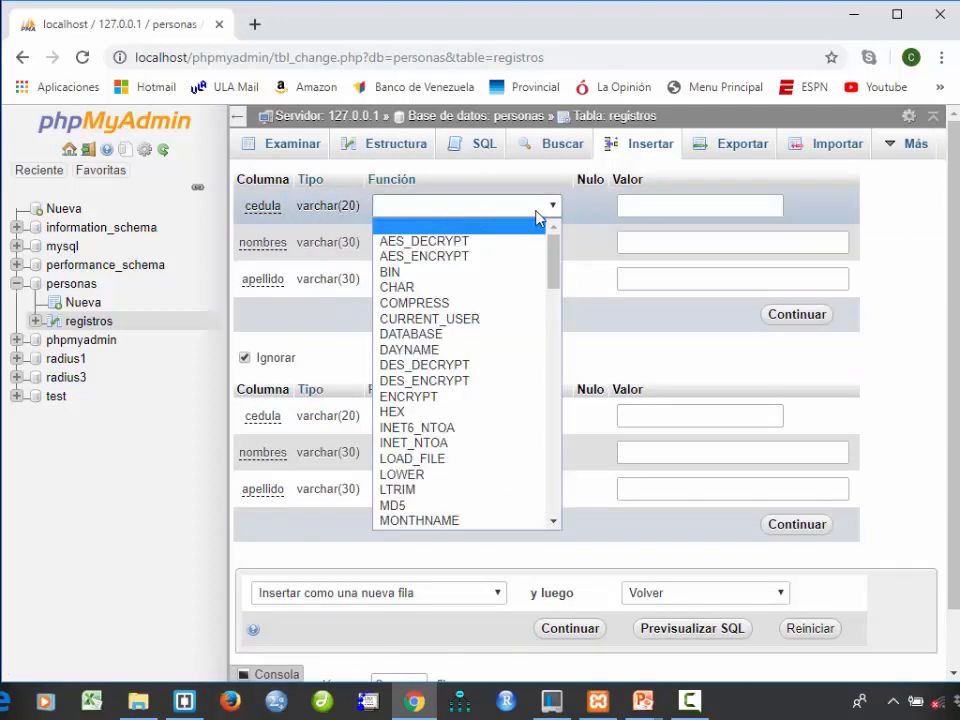
click(664, 208)
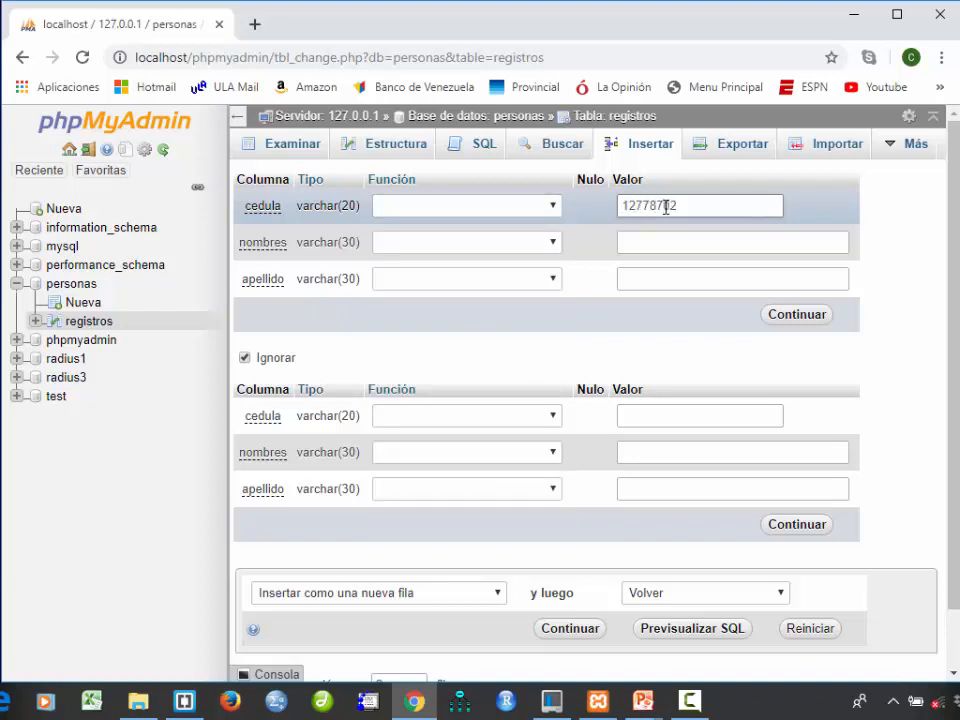
click(707, 246)
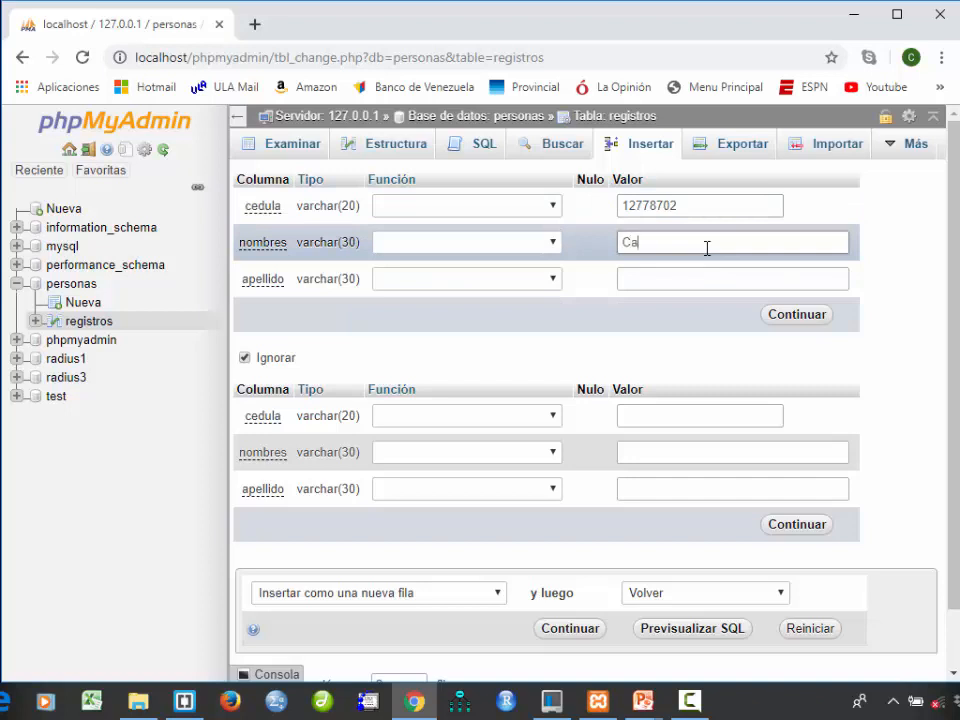
key(Tab)
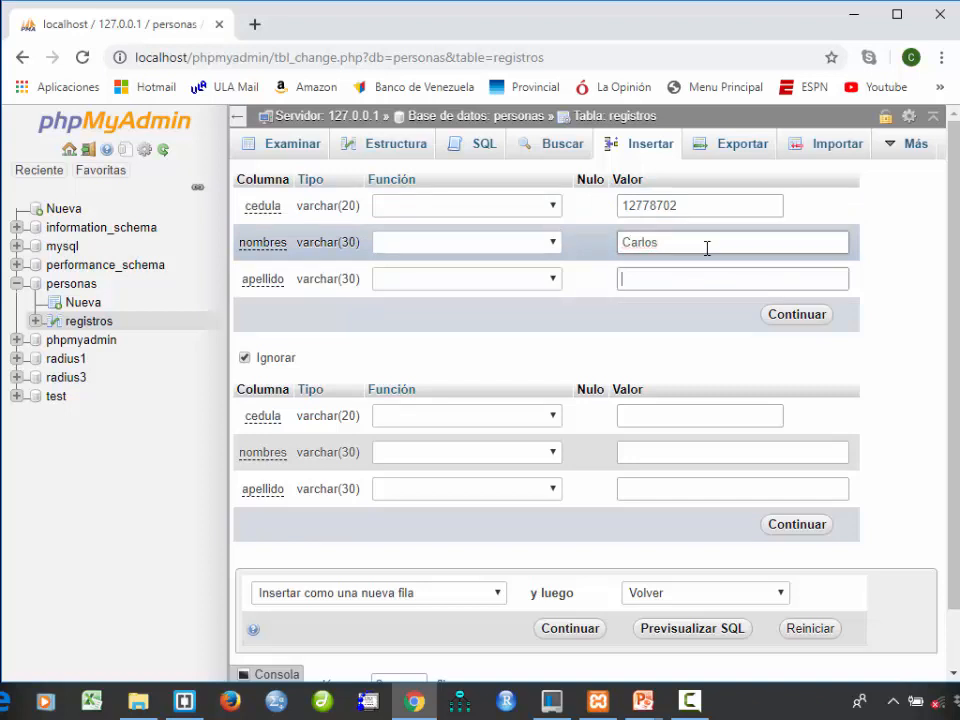
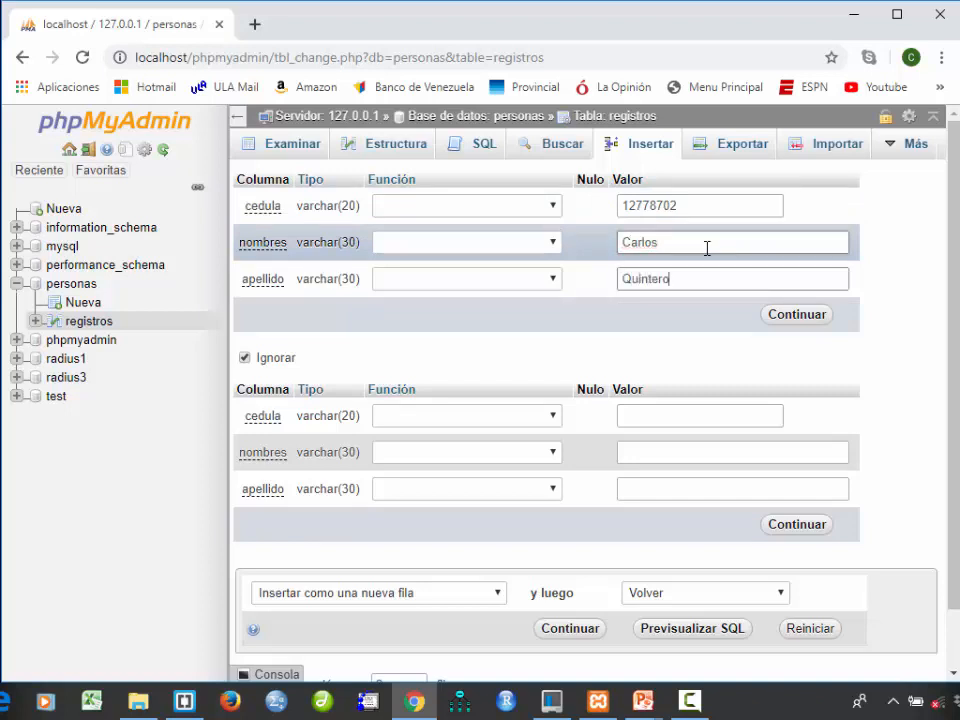
click(795, 315)
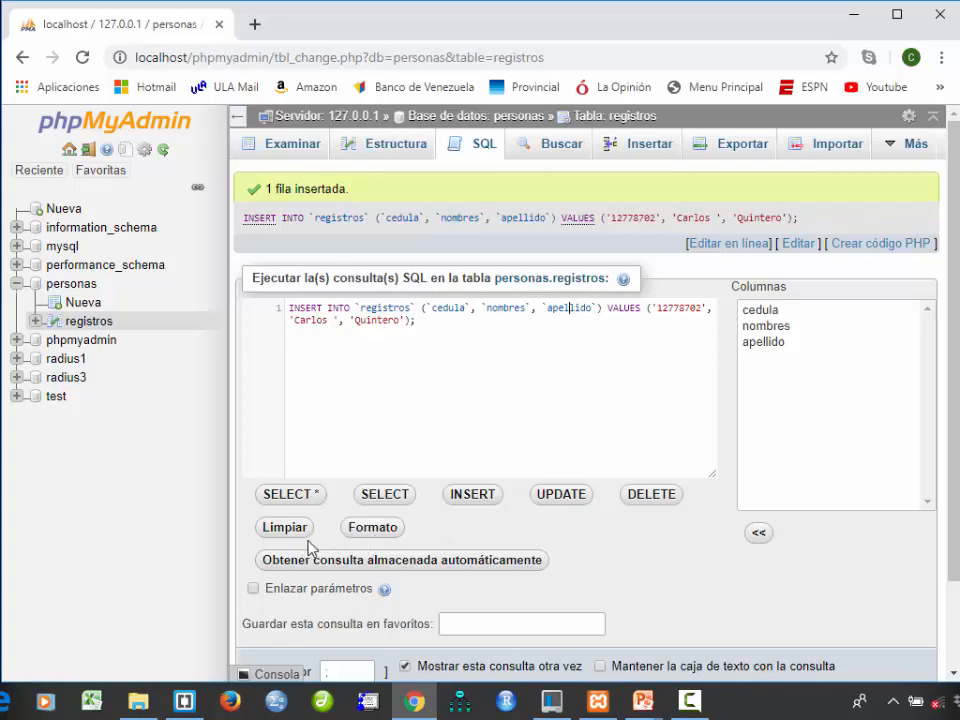
- Preview the INSERT query template for registros, discard it and browse the table's rows
click(470, 497)
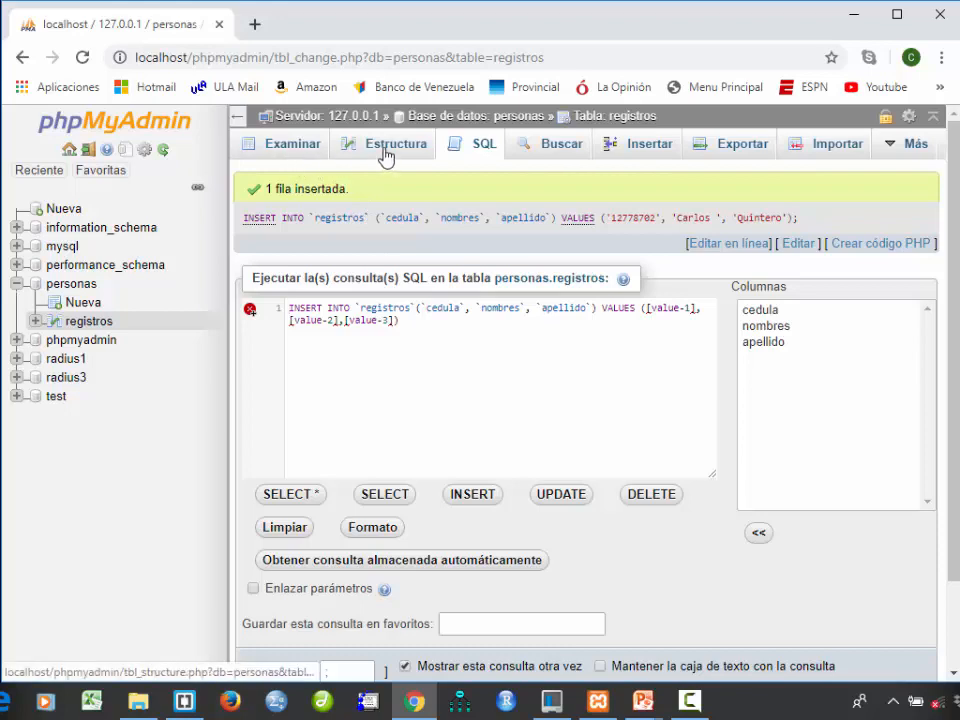
click(288, 150)
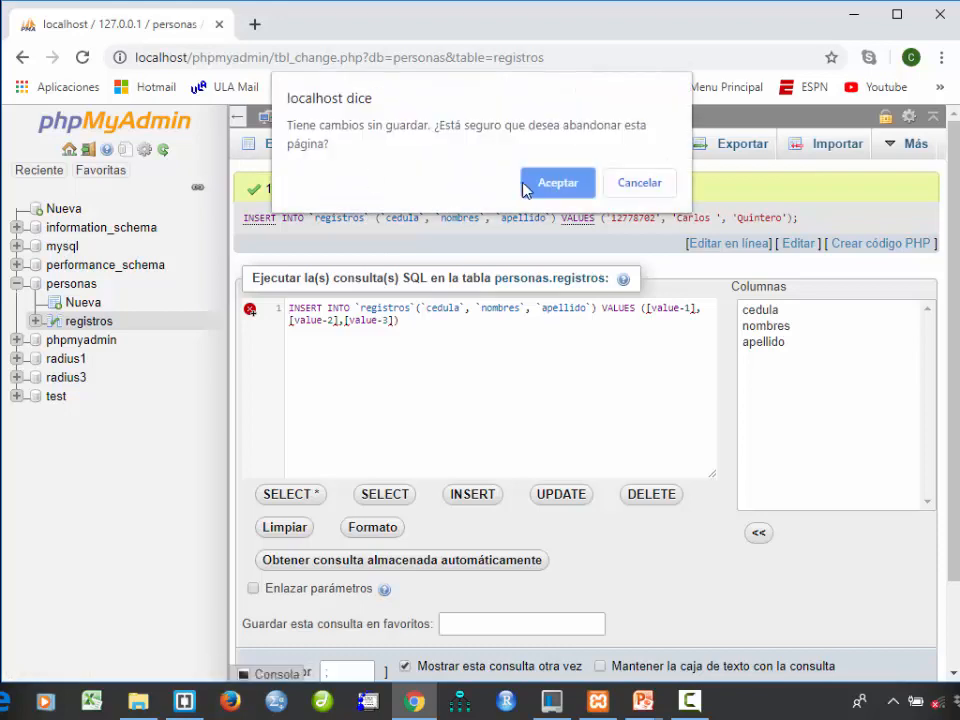
click(583, 192)
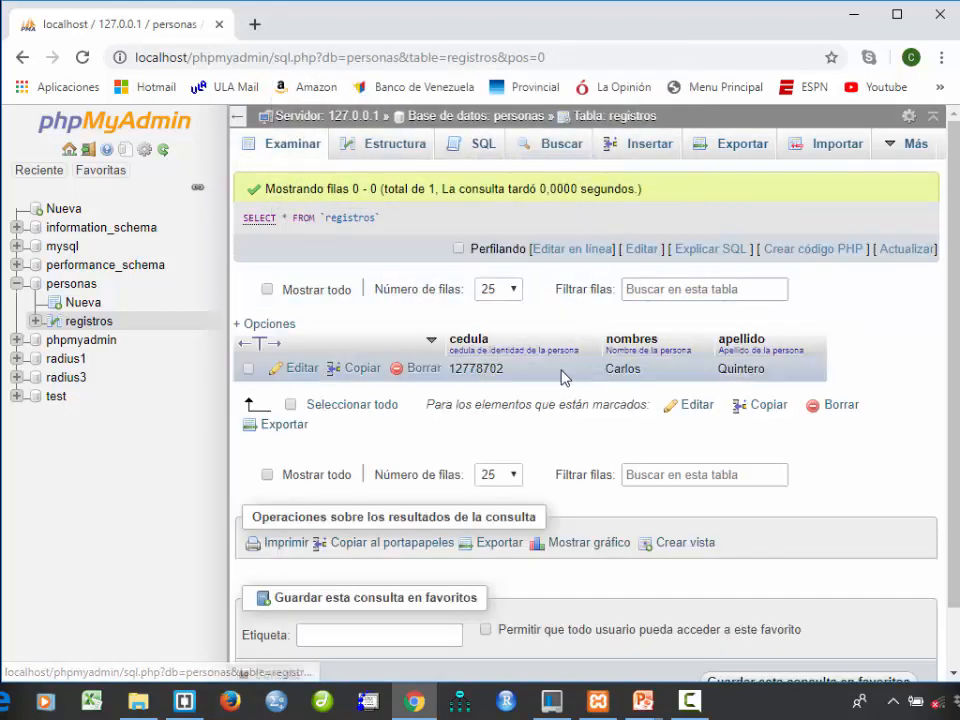